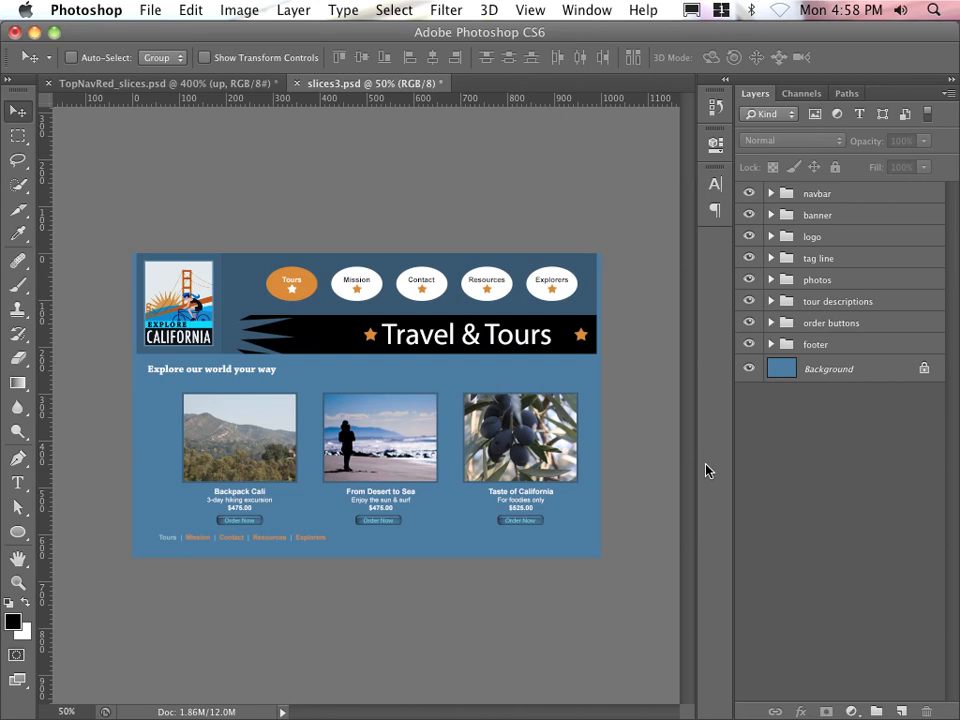
Step: Create a layer-based slice from the taste photo layer in the photos group
{"action": "left_click", "coordinate": [770, 280]}
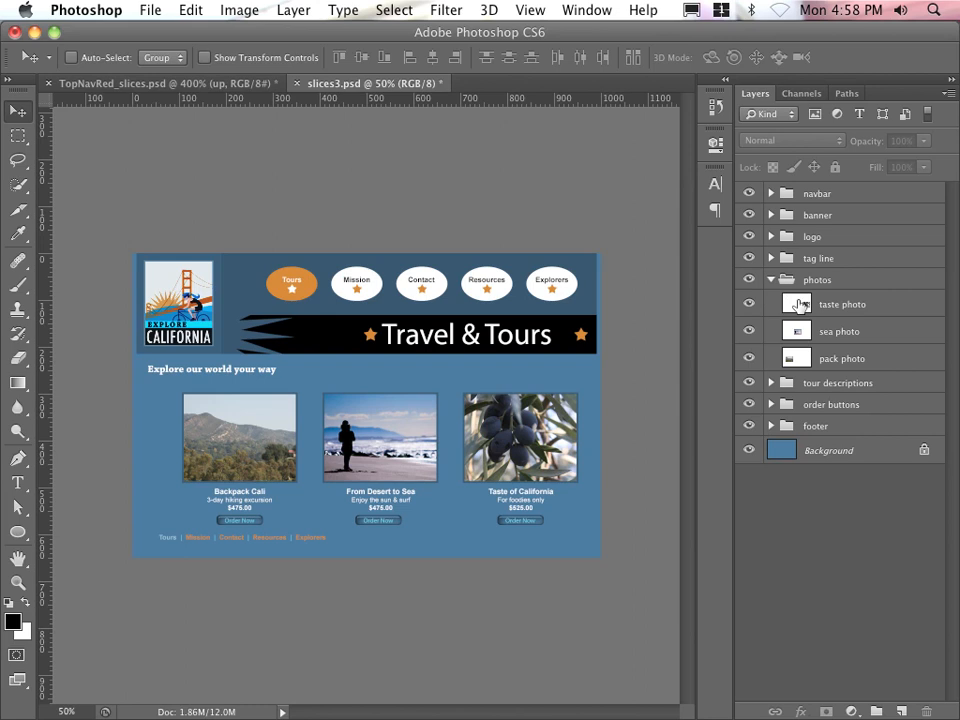
{"action": "left_click", "coordinate": [800, 305]}
{"action": "left_click", "coordinate": [795, 354]}
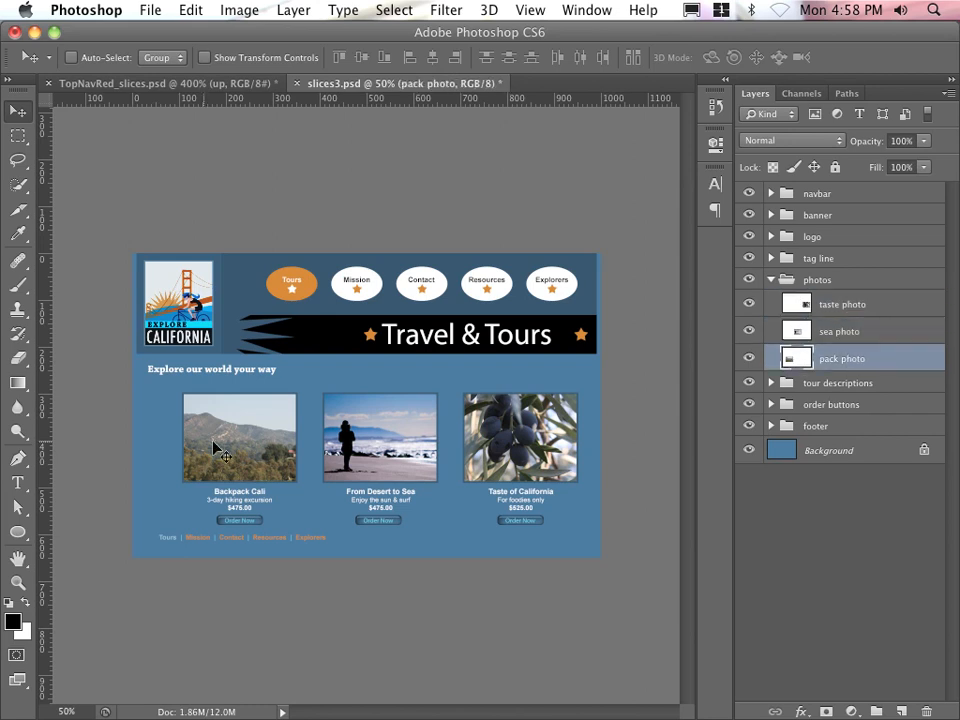
{"action": "left_click", "coordinate": [805, 306]}
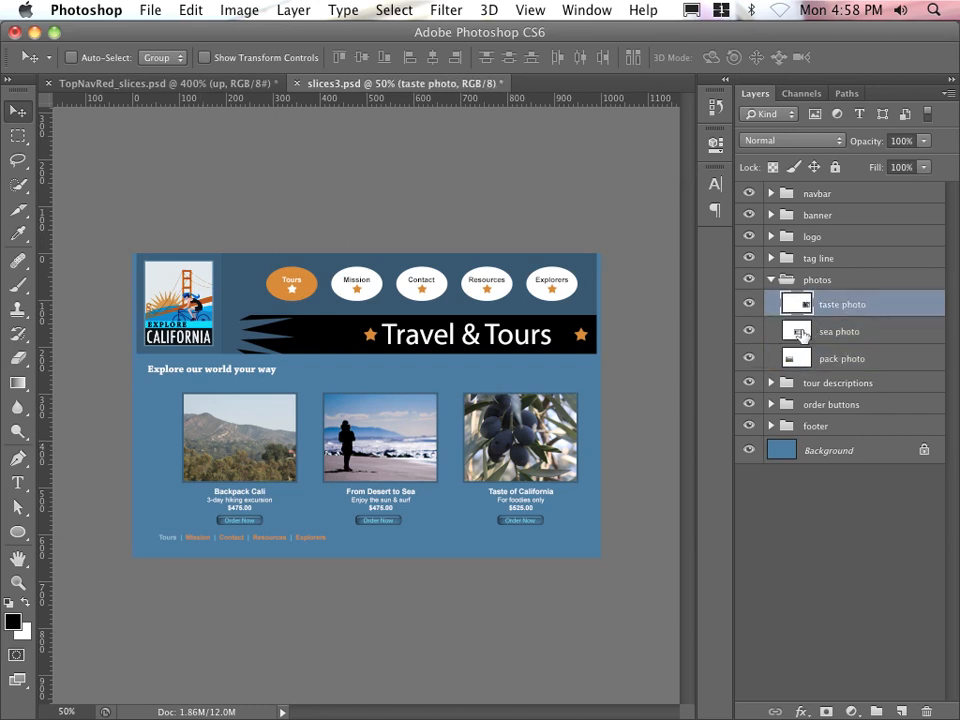
{"action": "left_click", "coordinate": [798, 326]}
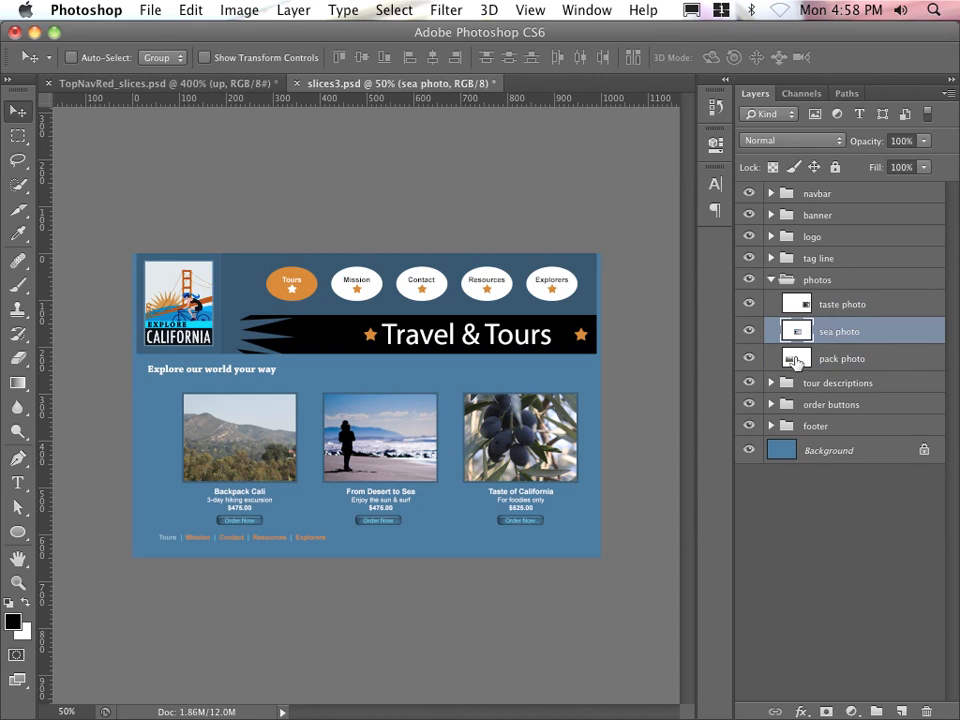
{"action": "left_click", "coordinate": [797, 306]}
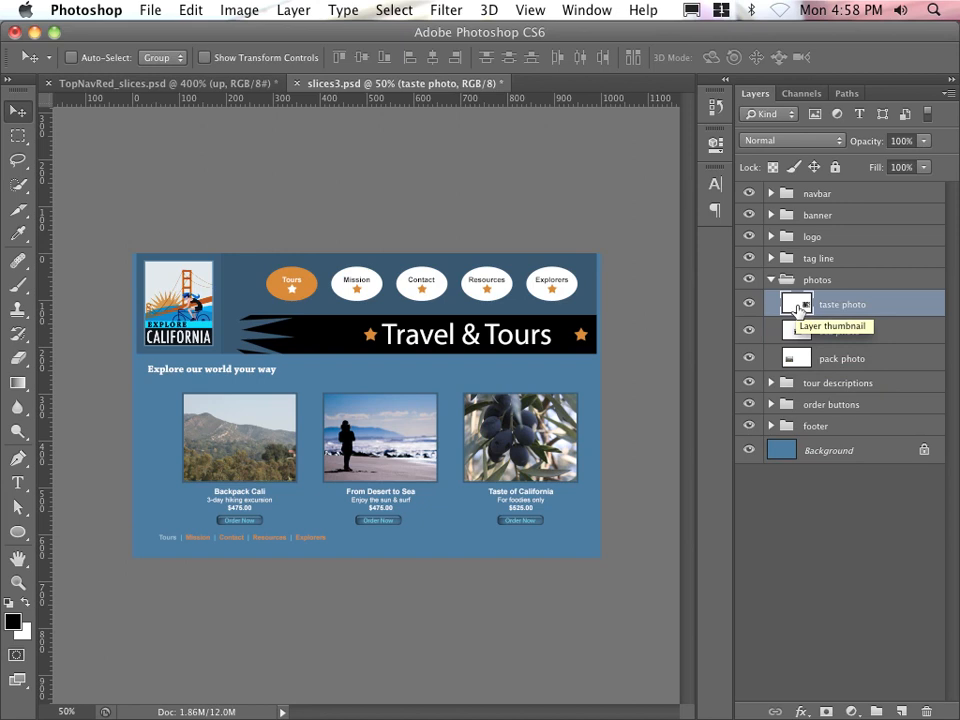
{"action": "left_click", "coordinate": [294, 12]}
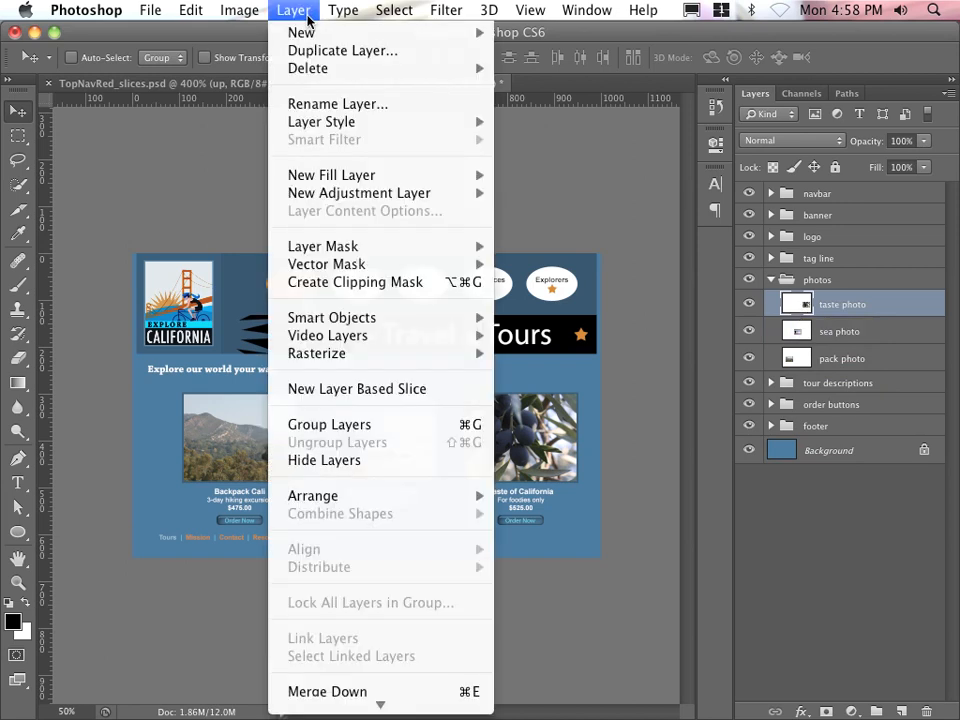
{"action": "left_click", "coordinate": [333, 396]}
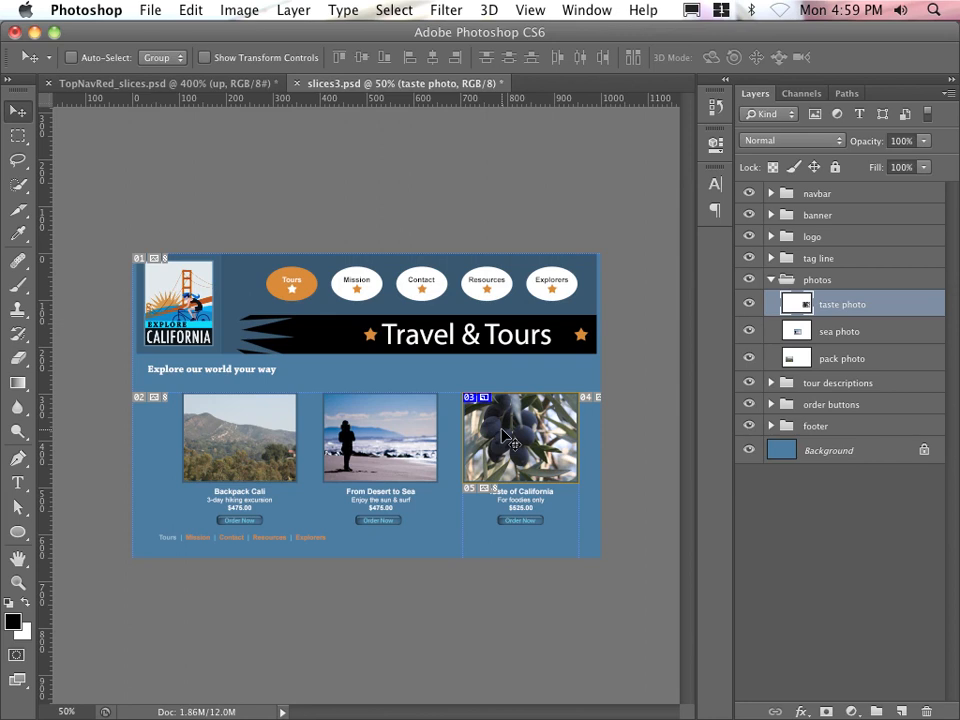
Step: Name the olive photo's slice photo_taste using the Slice Select tool
{"action": "left_click_drag", "start_coordinate": [27, 217], "coordinate": [88, 260]}
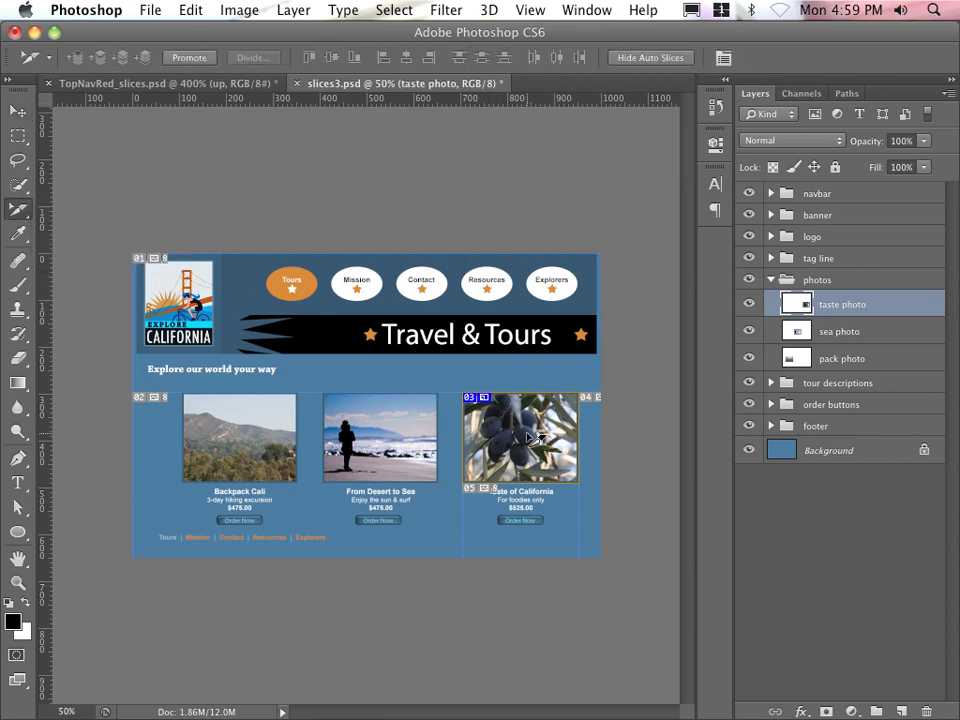
{"action": "double_click", "coordinate": [531, 437]}
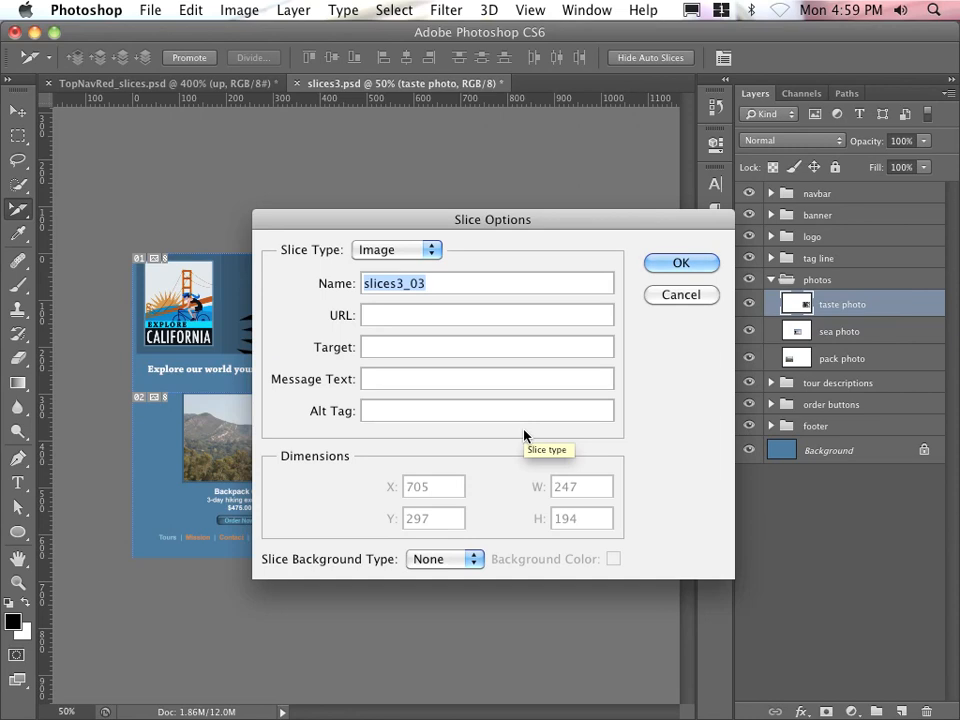
{"action": "type", "text": "ph"}
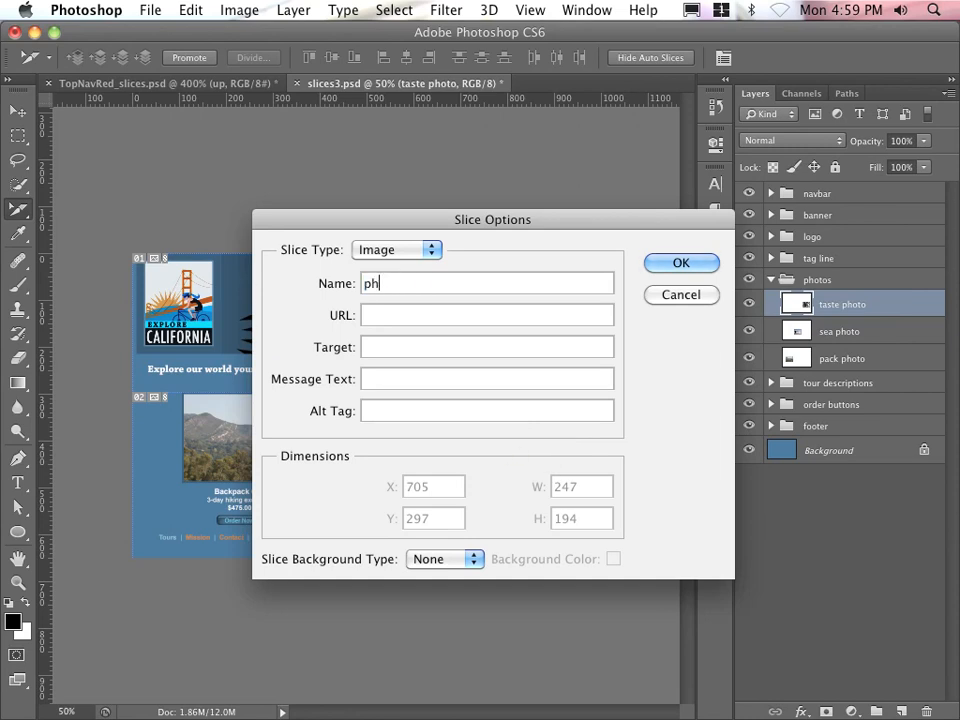
{"action": "type", "text": "oto_taste"}
{"action": "left_click", "coordinate": [670, 266]}
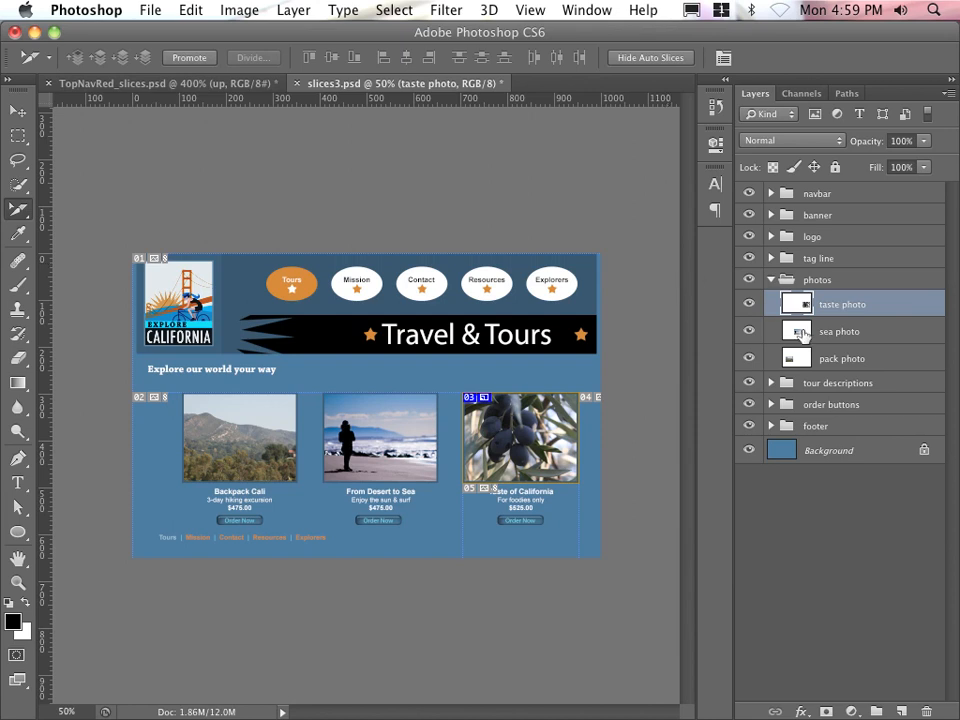
Step: Create layer-based slices from the sea photo and pack photo layers together
{"action": "left_click", "coordinate": [802, 333]}
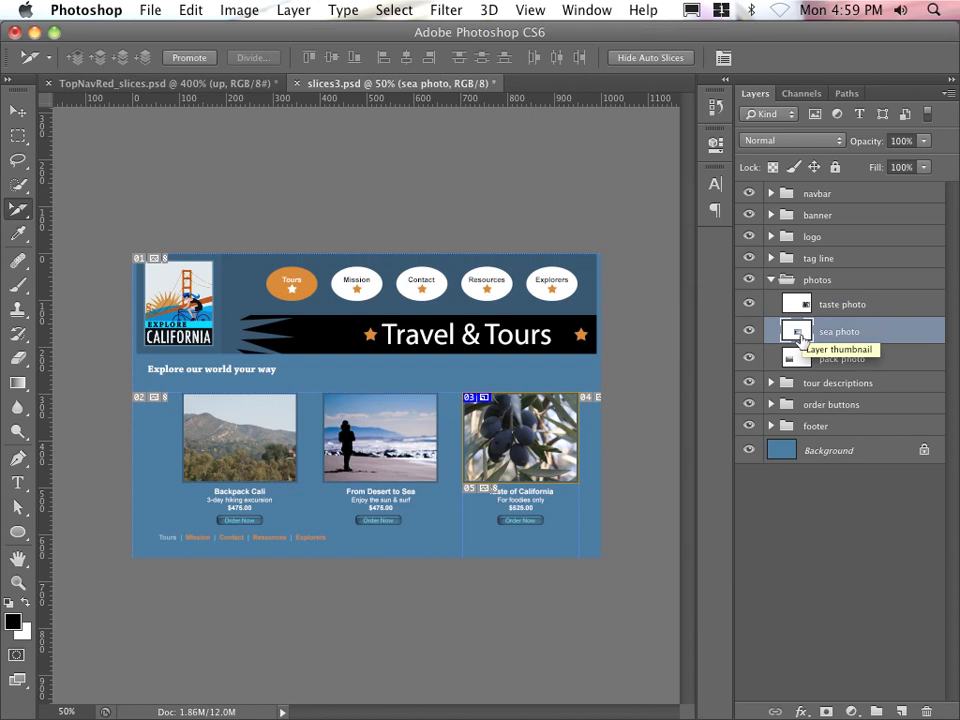
{"action": "left_click", "coordinate": [803, 357], "text": "super"}
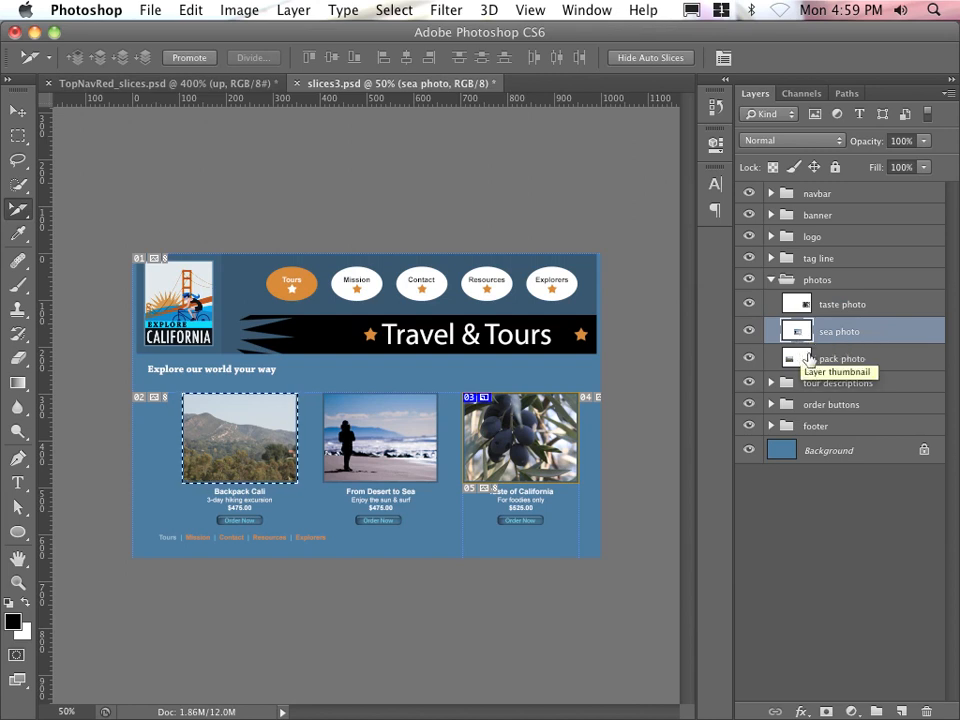
{"action": "left_click", "coordinate": [820, 360], "text": "shift"}
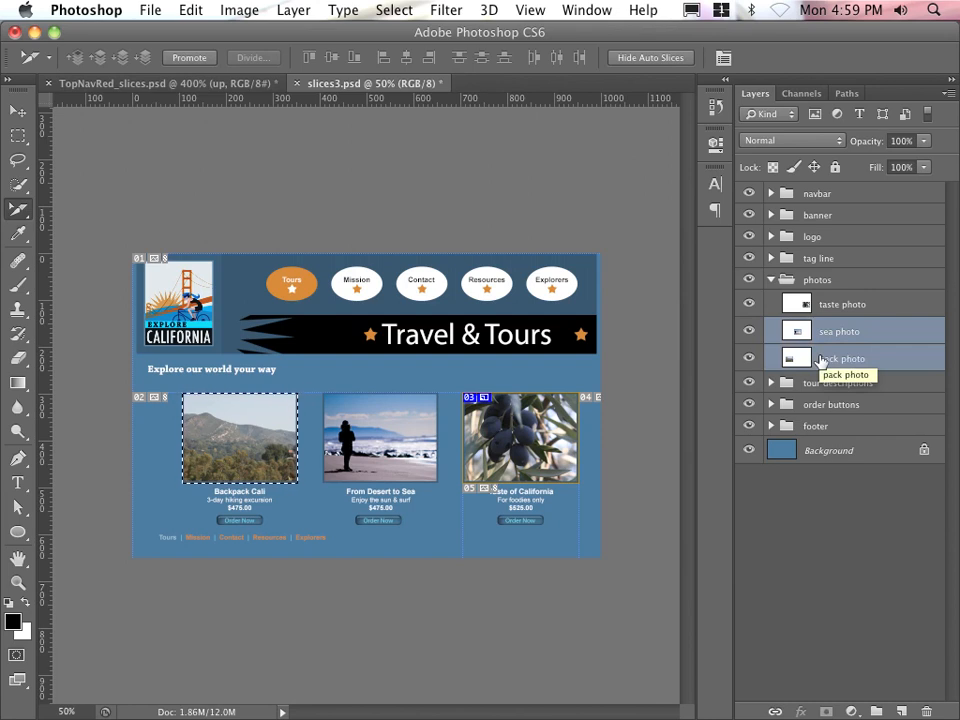
{"action": "key", "text": "super+d"}
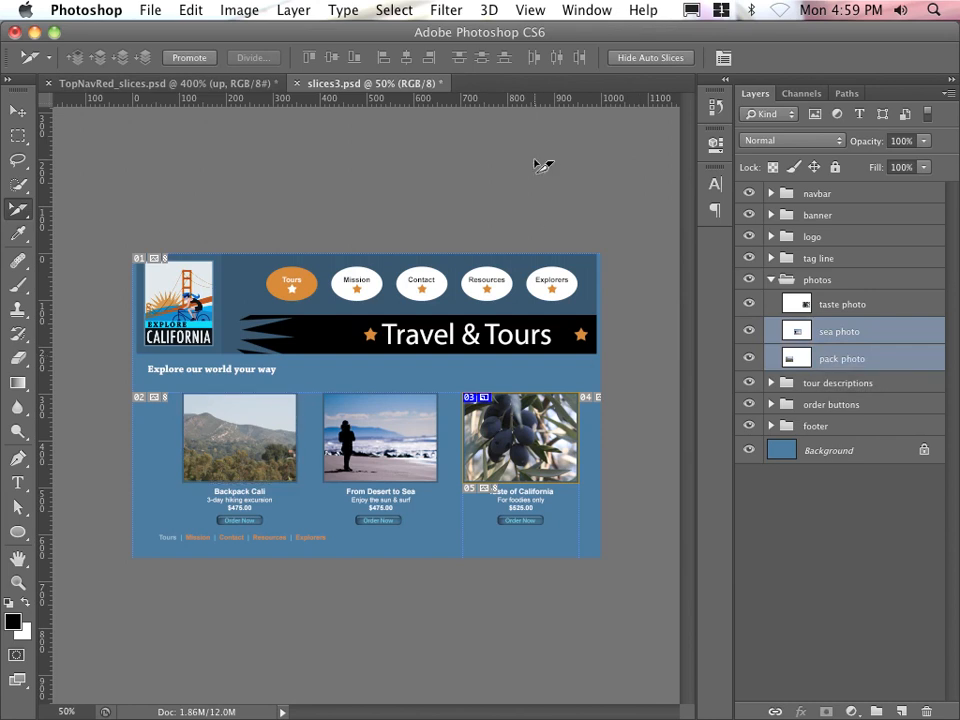
{"action": "left_click", "coordinate": [294, 12]}
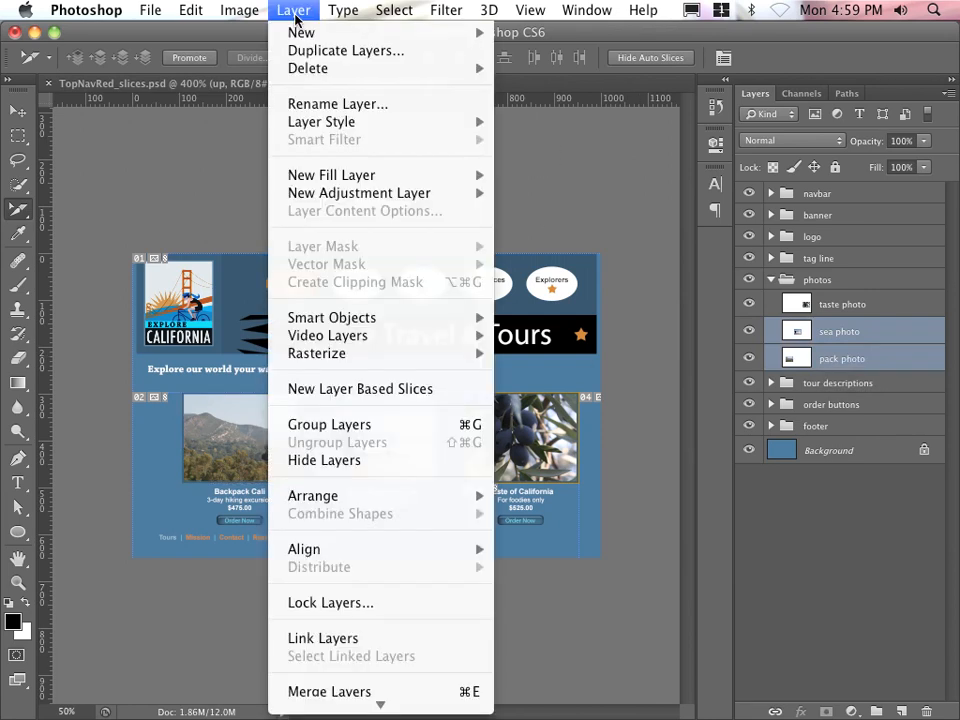
{"action": "left_click", "coordinate": [305, 390]}
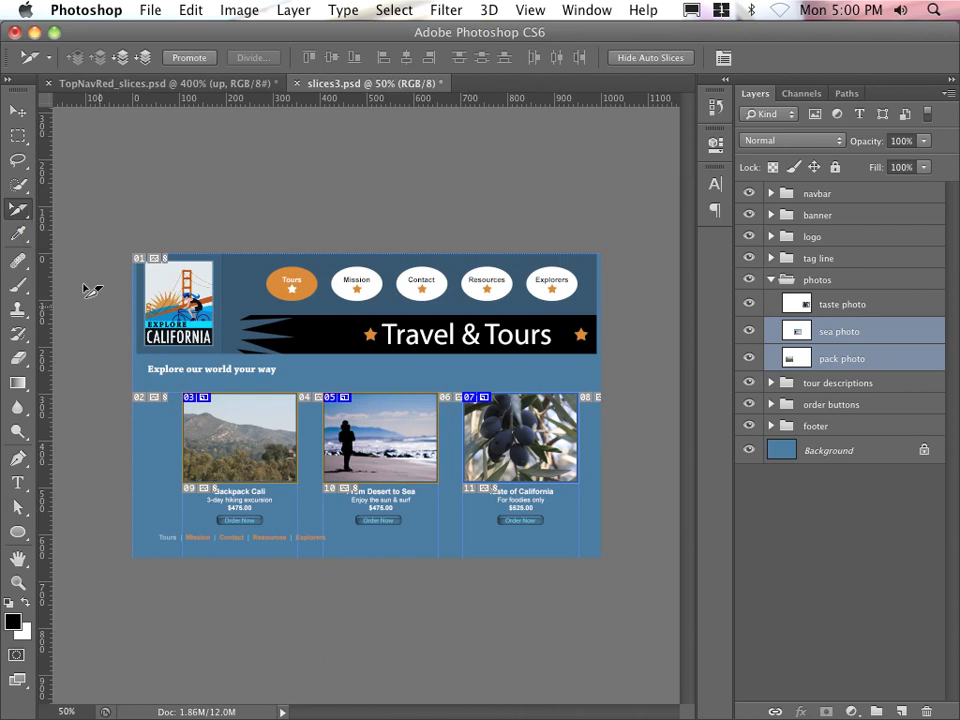
Step: Set the slice name to photo_jackpack for the Backpack Cali photo
{"action": "double_click", "coordinate": [220, 428]}
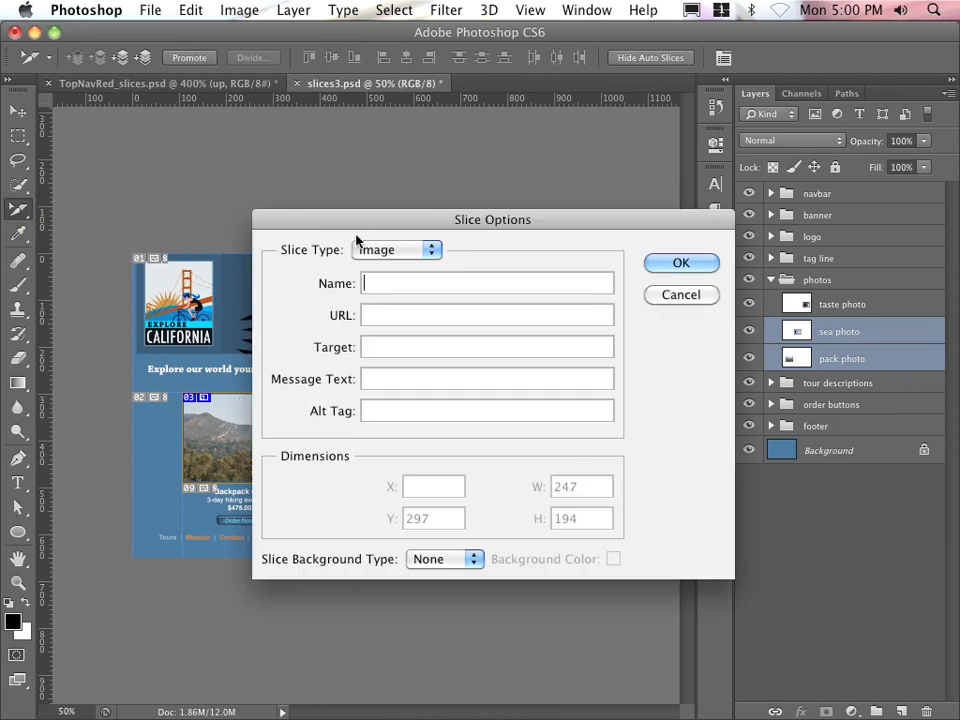
{"action": "left_click_drag", "start_coordinate": [350, 220], "coordinate": [434, 222]}
{"action": "type", "text": "phot"}
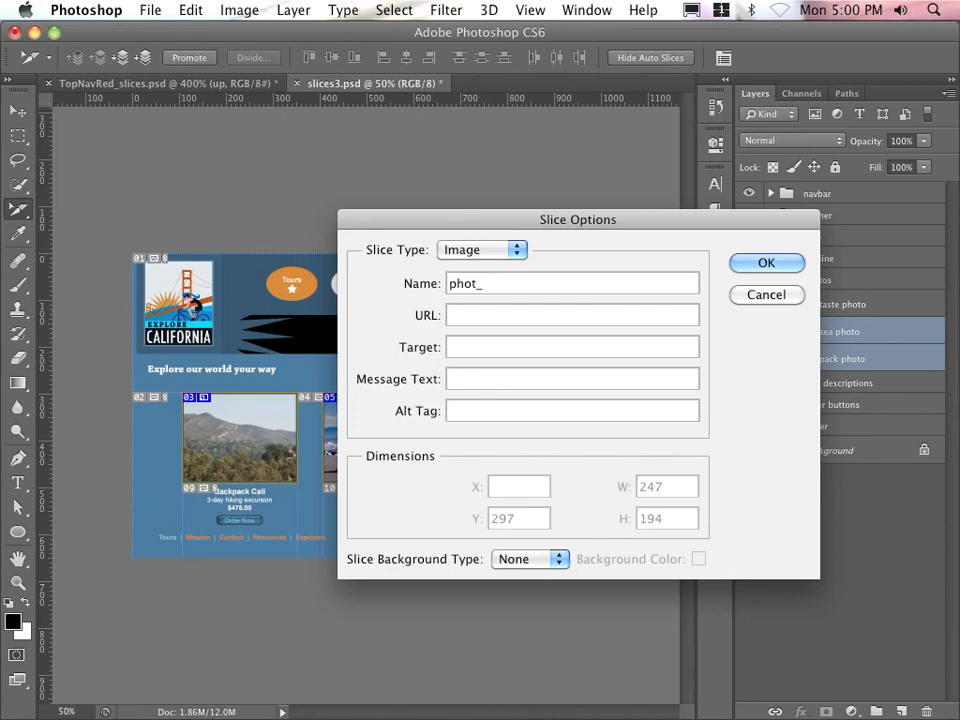
{"action": "type", "text": "o_jackpack"}
{"action": "left_click", "coordinate": [760, 264]}
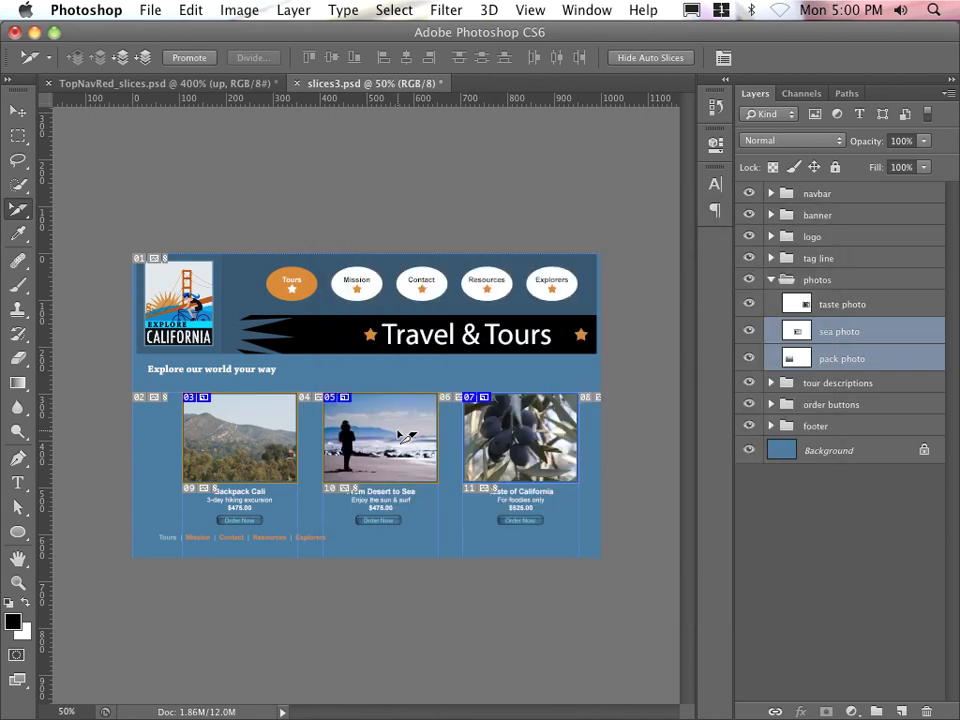
{"action": "double_click", "coordinate": [397, 434]}
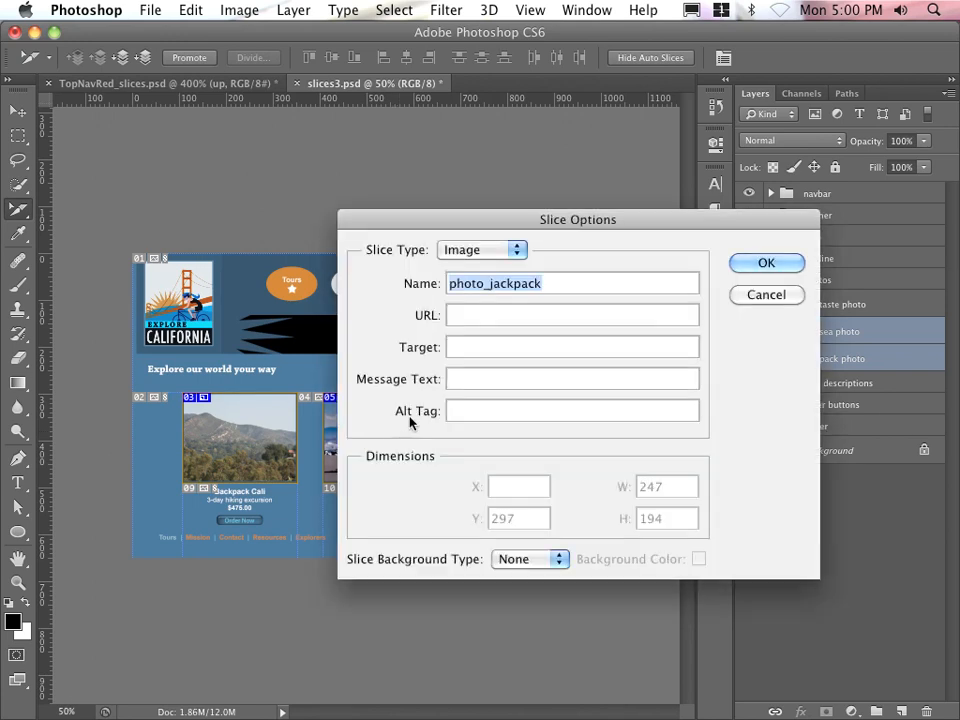
{"action": "left_click", "coordinate": [762, 295]}
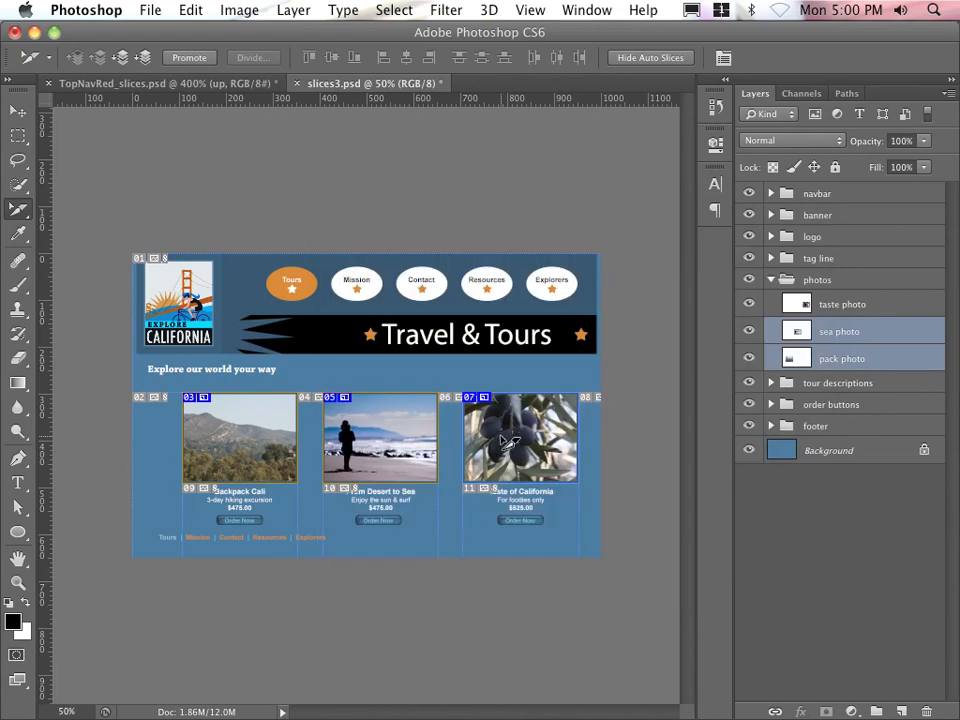
{"action": "double_click", "coordinate": [246, 442]}
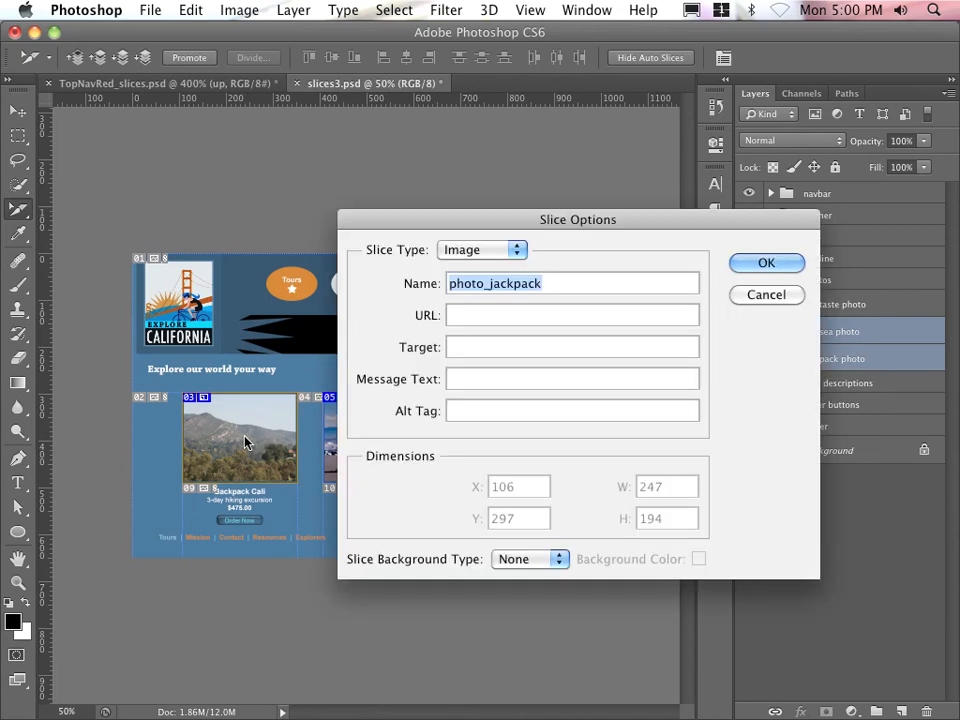
{"action": "left_click", "coordinate": [765, 294]}
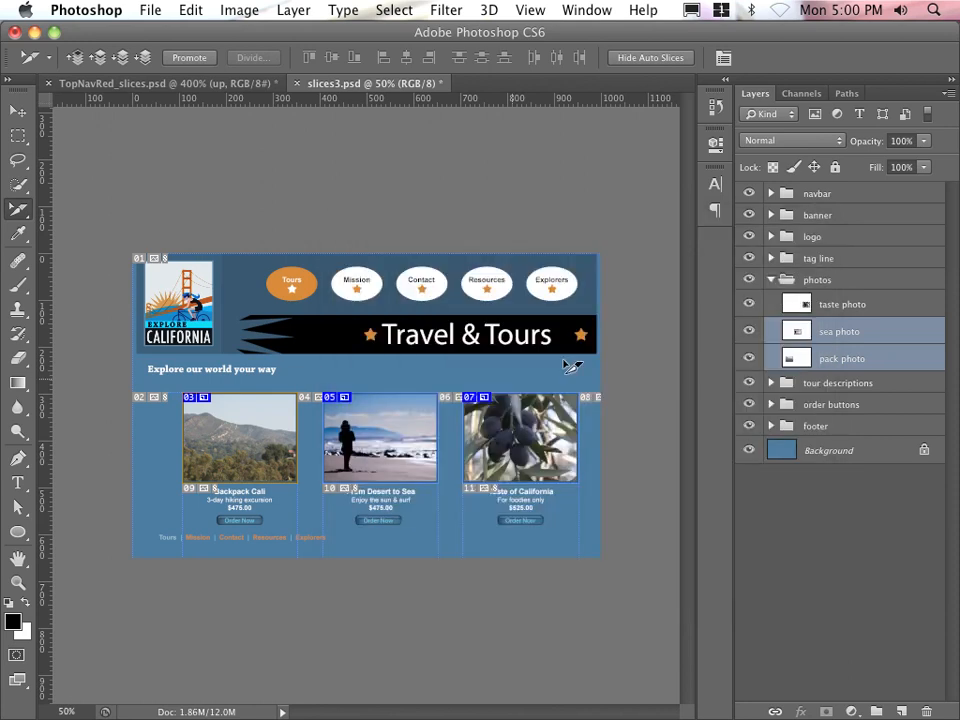
Step: Rename the From Desert to Sea photo's slice as photo_sea
{"action": "double_click", "coordinate": [395, 424]}
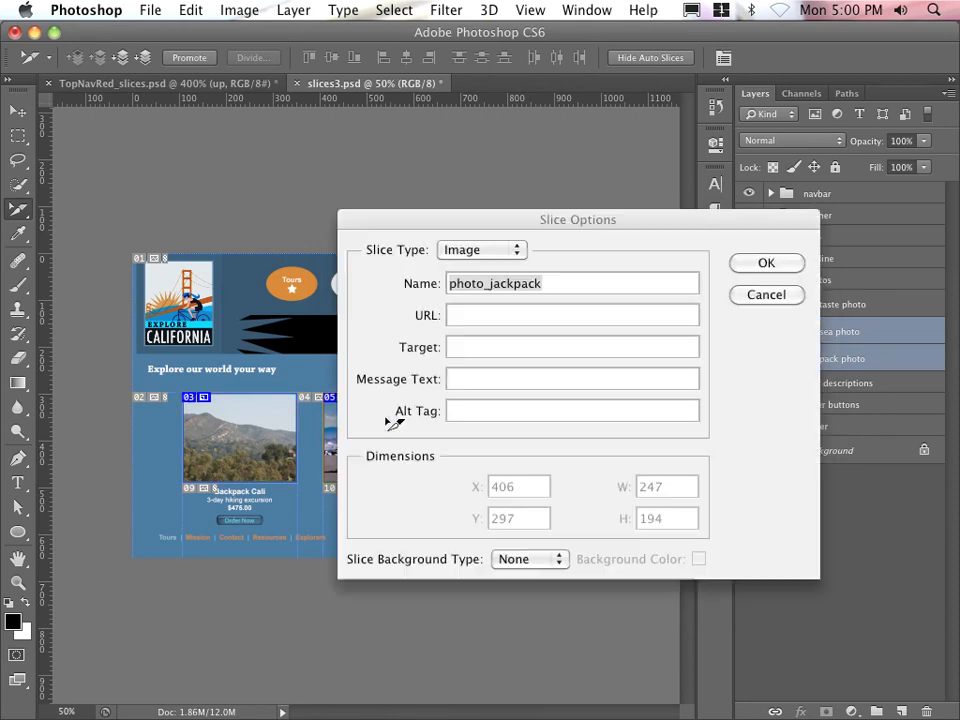
{"action": "left_click", "coordinate": [490, 284]}
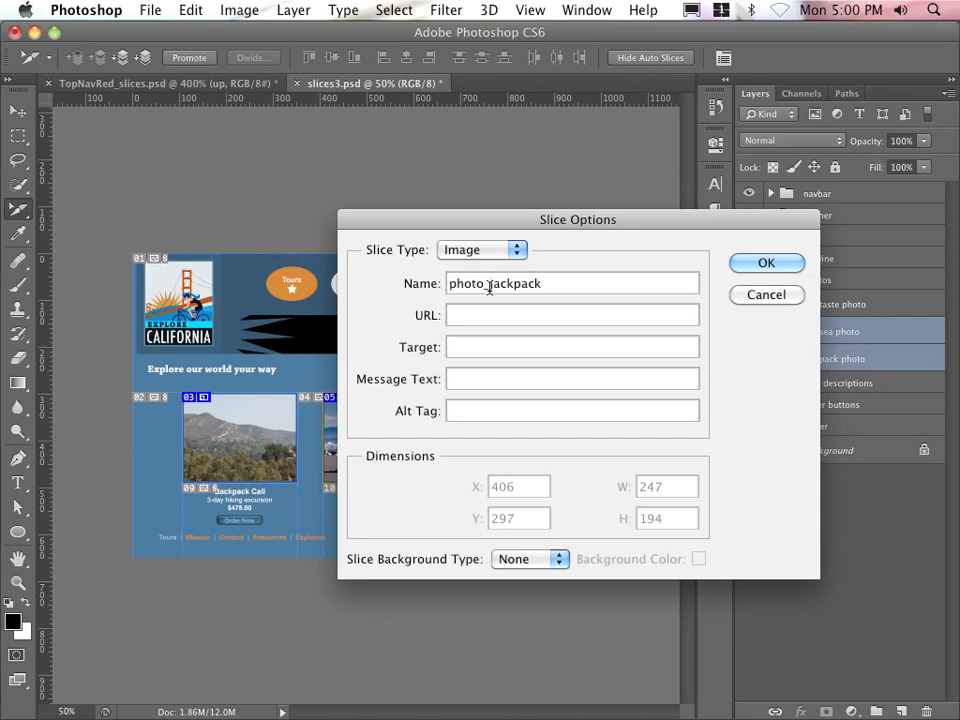
{"action": "left_click_drag", "start_coordinate": [544, 284], "coordinate": [488, 284]}
{"action": "mouse_move", "coordinate": [473, 222]}
{"action": "left_mouse_down"}
{"action": "mouse_move", "coordinate": [281, 251]}
{"action": "mouse_move", "coordinate": [487, 223]}
{"action": "left_mouse_up"}
{"action": "type", "text": "sea"}
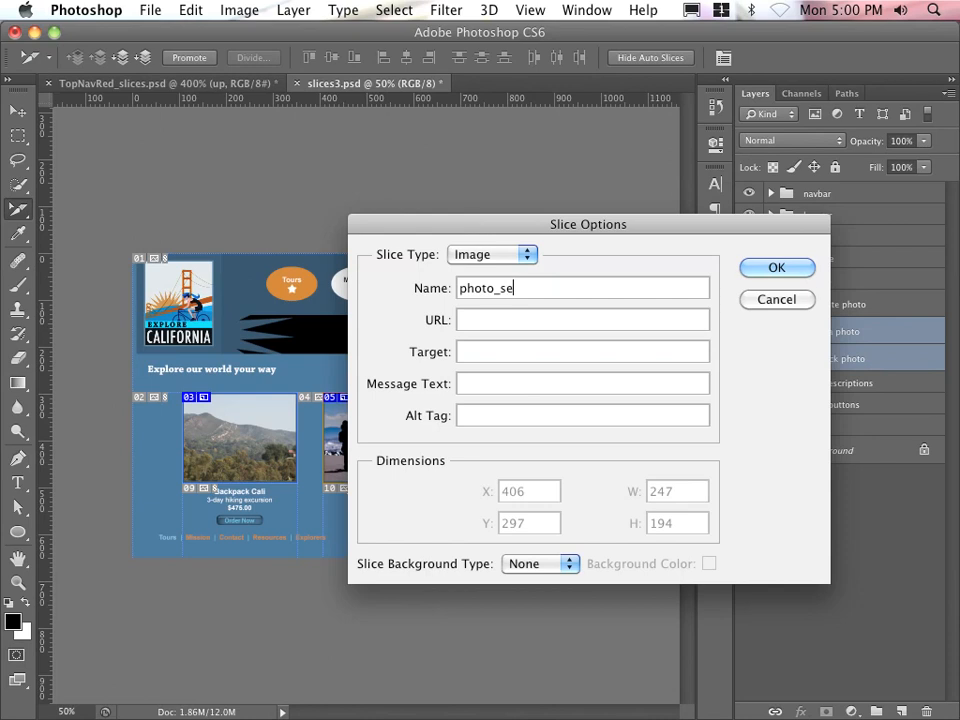
{"action": "left_click", "coordinate": [797, 268]}
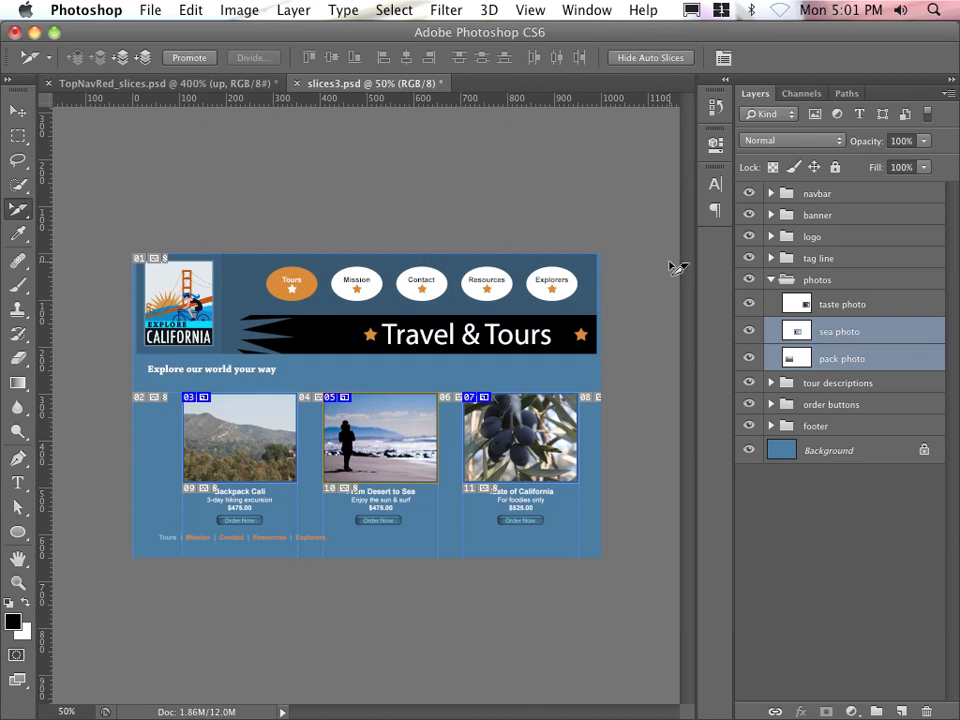
Step: Select all three photo layers and move them slightly upward together on the page
{"action": "left_click", "coordinate": [822, 304], "text": "shift"}
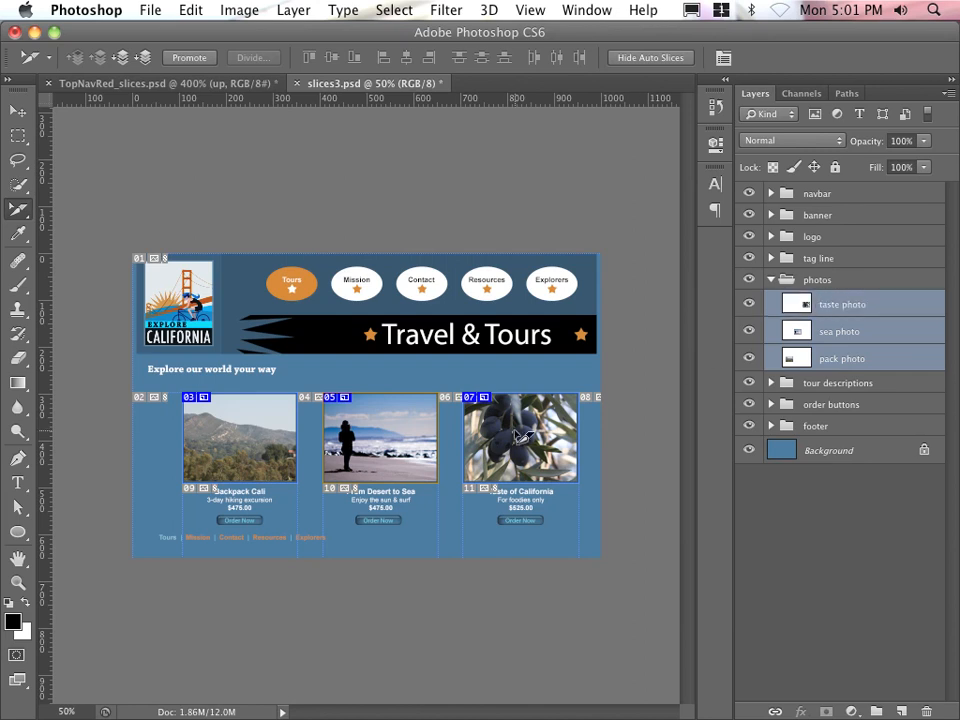
{"action": "left_click", "coordinate": [20, 110]}
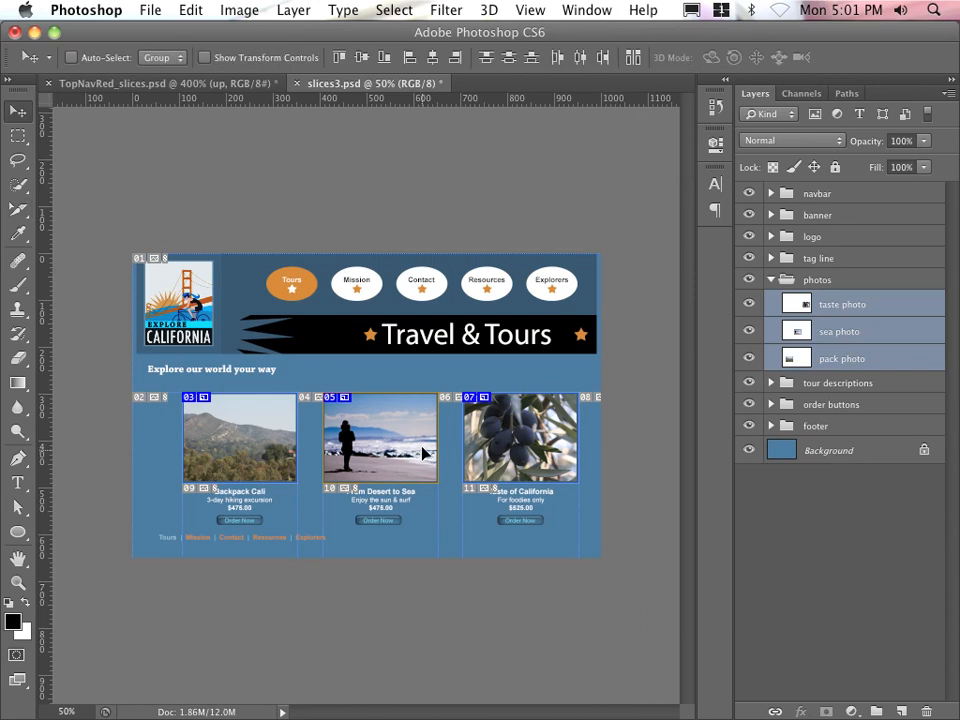
{"action": "left_click_drag", "start_coordinate": [423, 452], "coordinate": [424, 446]}
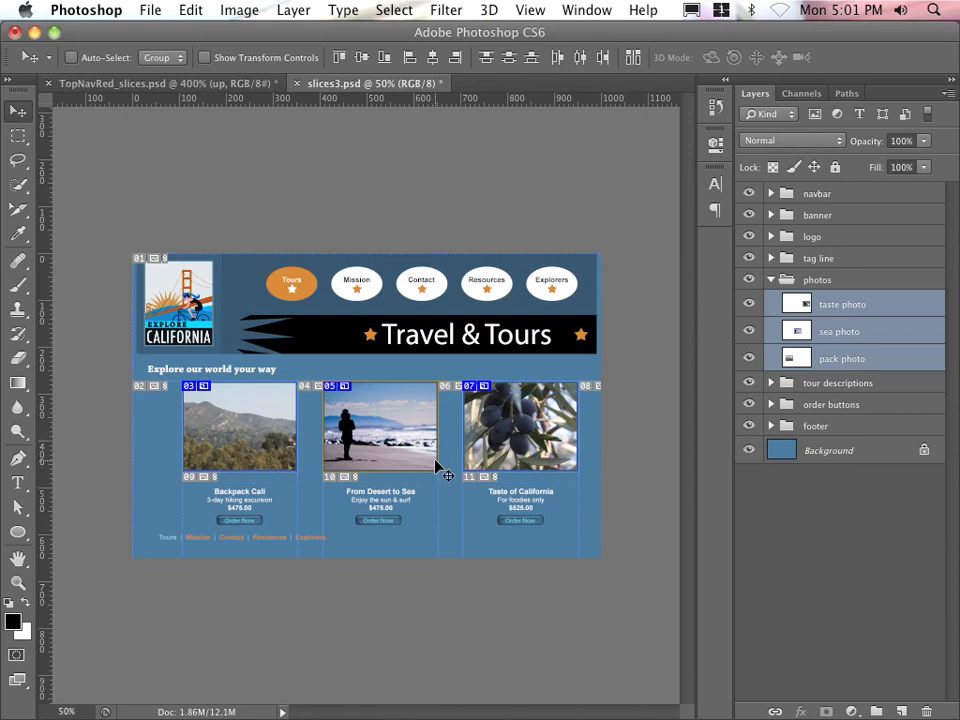
Step: Scale the three selected photos down together around their centre to about 82%, roughly 697 by 160 px overall
{"action": "key", "text": "super+t"}
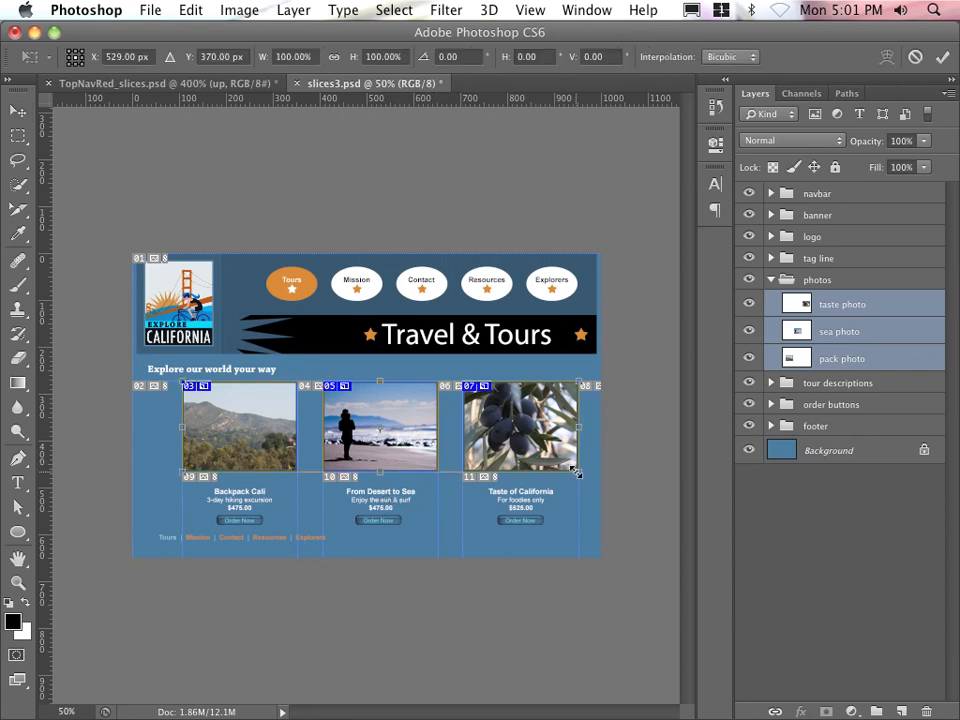
{"action": "left_click_drag", "start_coordinate": [576, 471], "coordinate": [541, 455]}
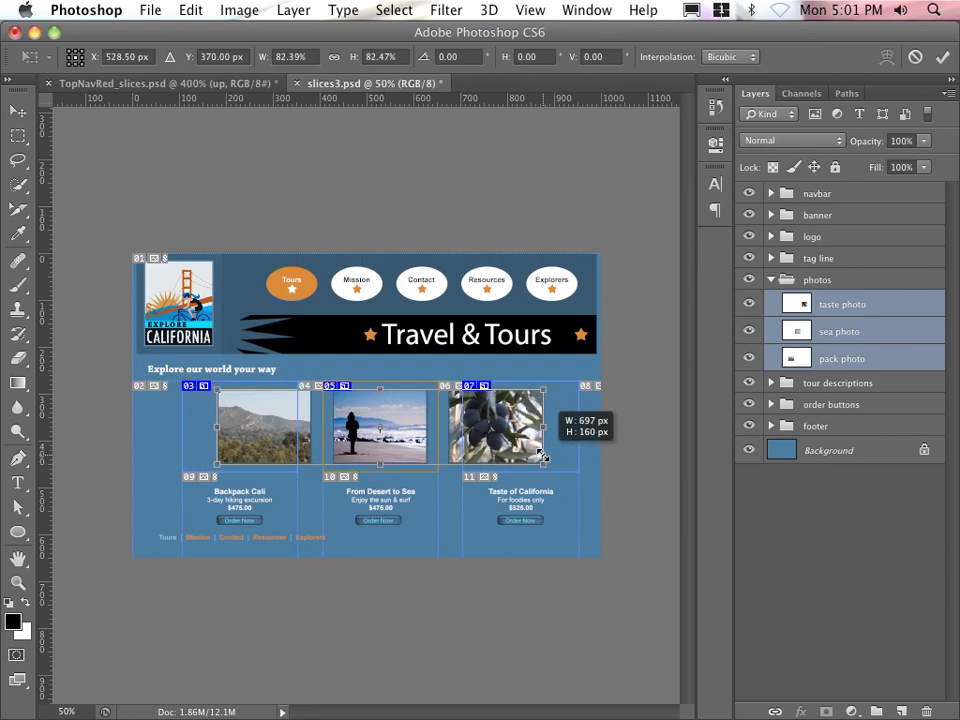
{"action": "left_click_drag", "start_coordinate": [541, 455], "coordinate": [541, 455]}
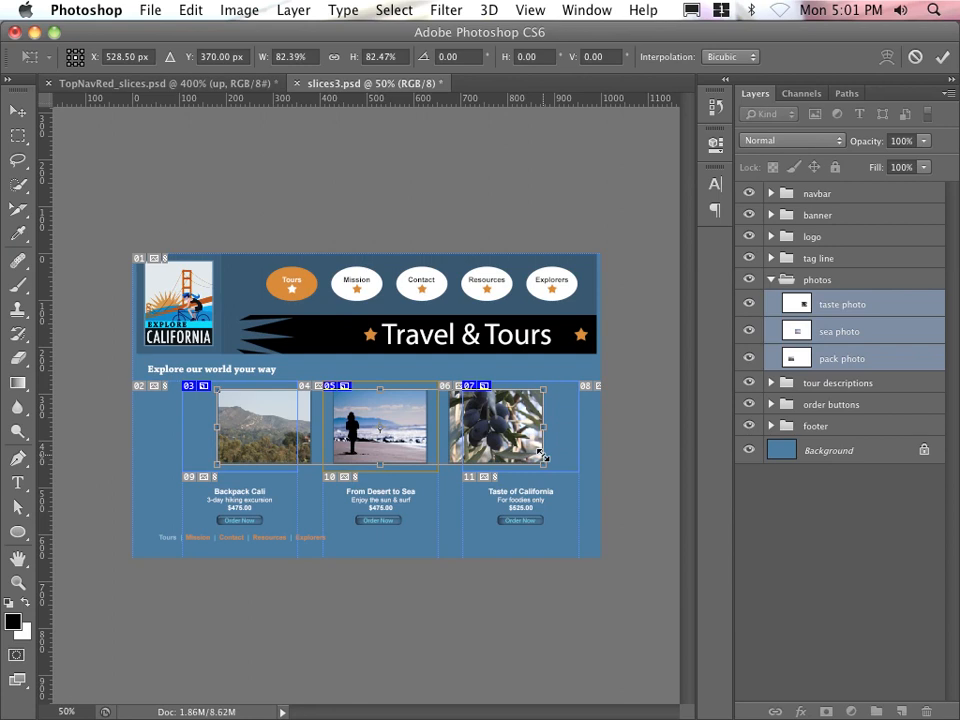
{"action": "key", "text": "Return"}
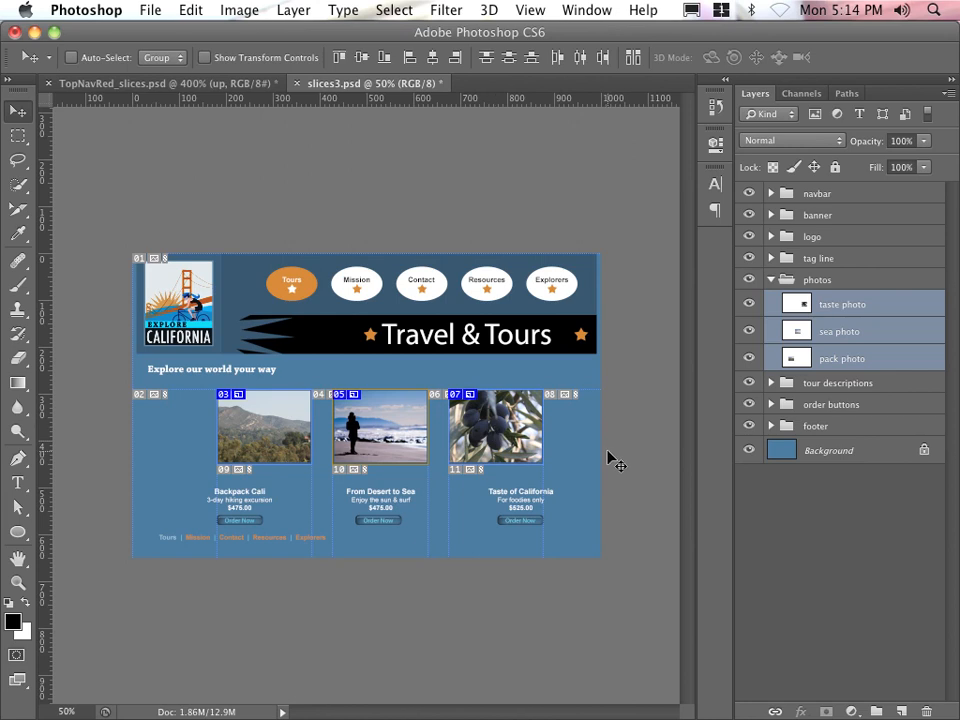
Step: Create layer-based slices from the five navbar button layers, tours button through explorers btn
{"action": "left_click", "coordinate": [771, 194]}
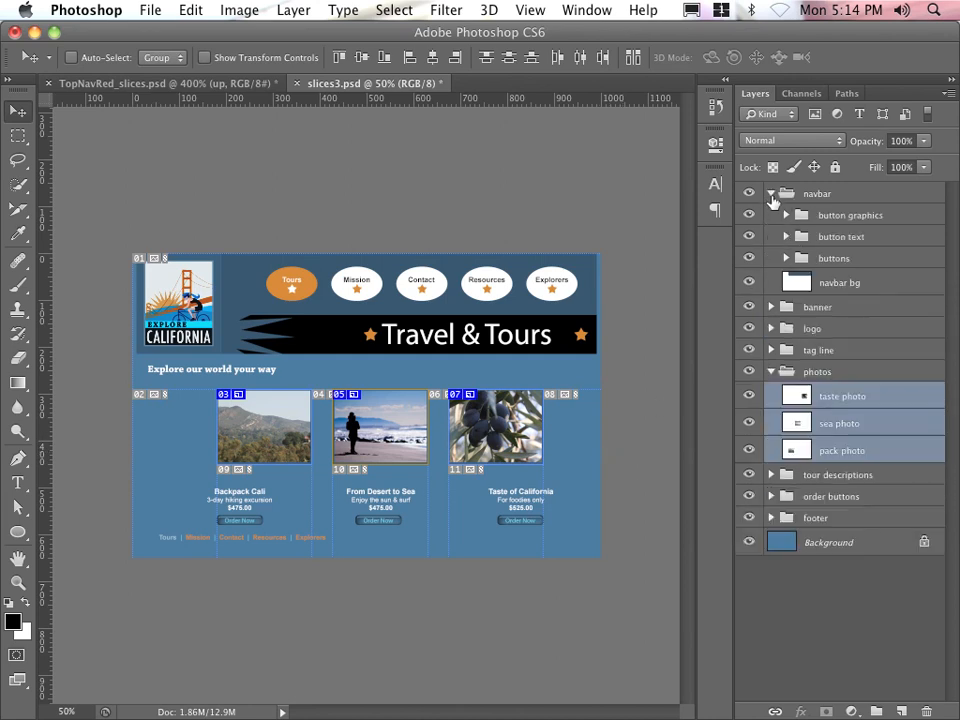
{"action": "left_click", "coordinate": [786, 258]}
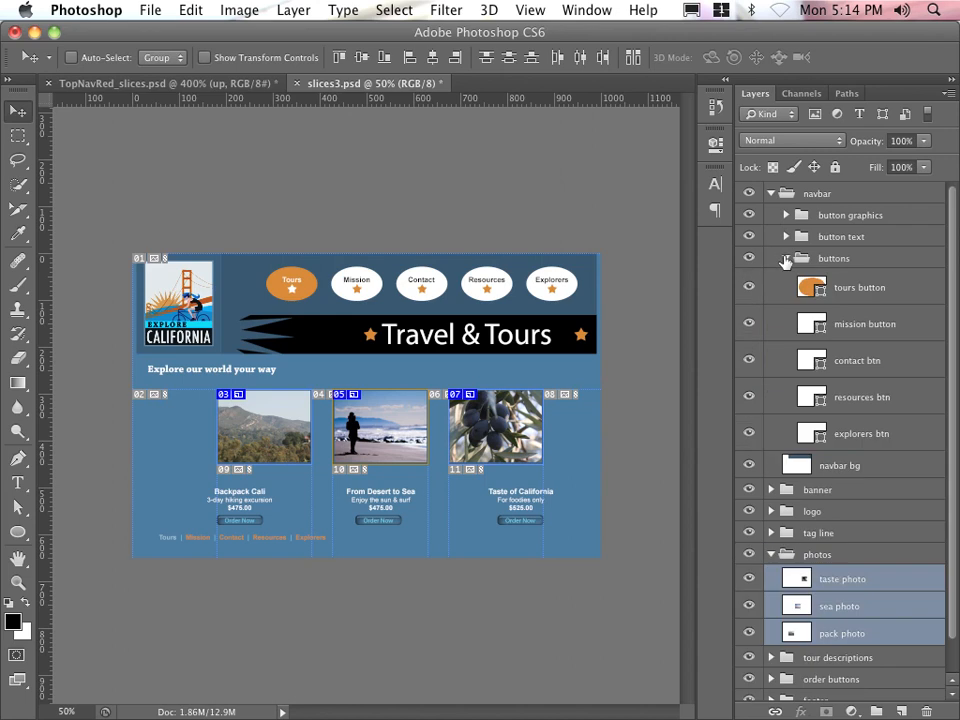
{"action": "left_click", "coordinate": [852, 290]}
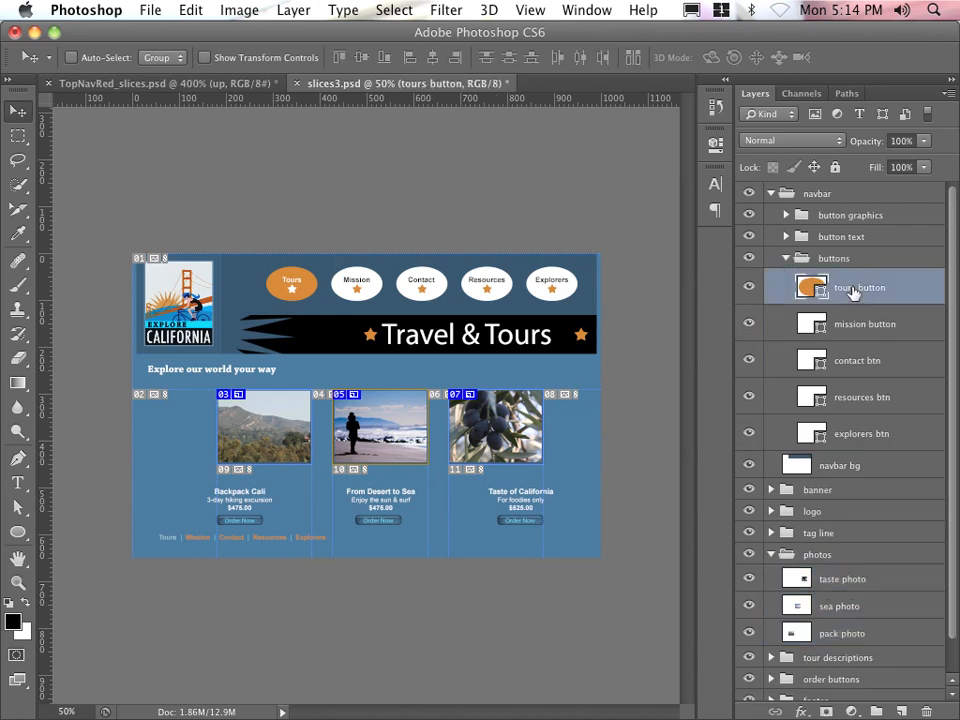
{"action": "left_click", "coordinate": [862, 437], "text": "shift"}
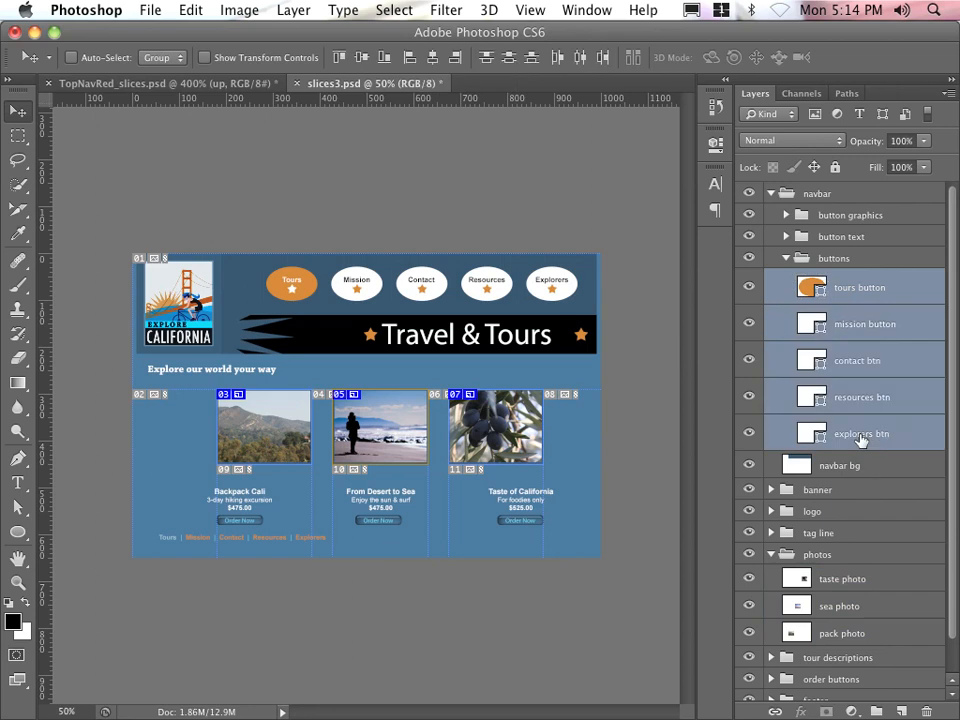
{"action": "left_click", "coordinate": [292, 10]}
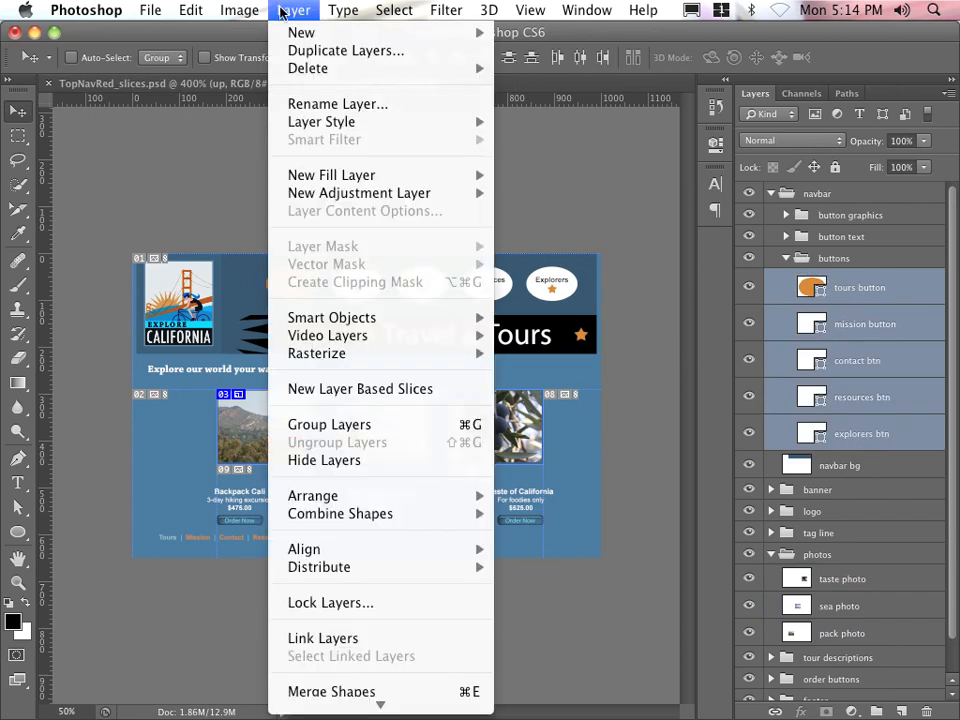
{"action": "left_click", "coordinate": [357, 389]}
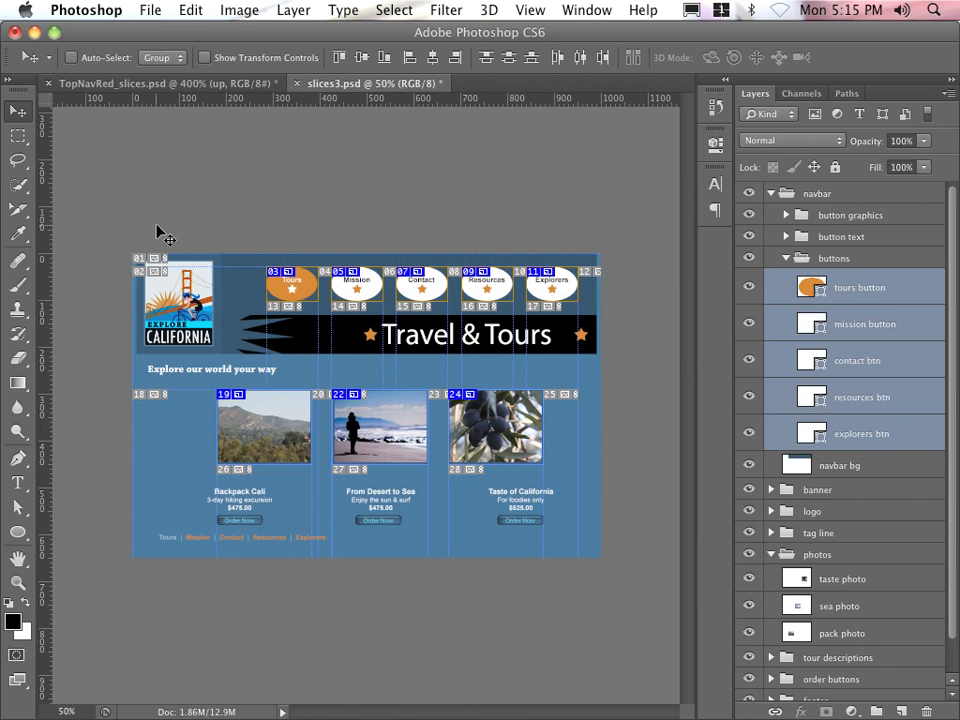
Step: Set the slice name to button_tours for the selected navigation button slices
{"action": "left_click", "coordinate": [16, 212]}
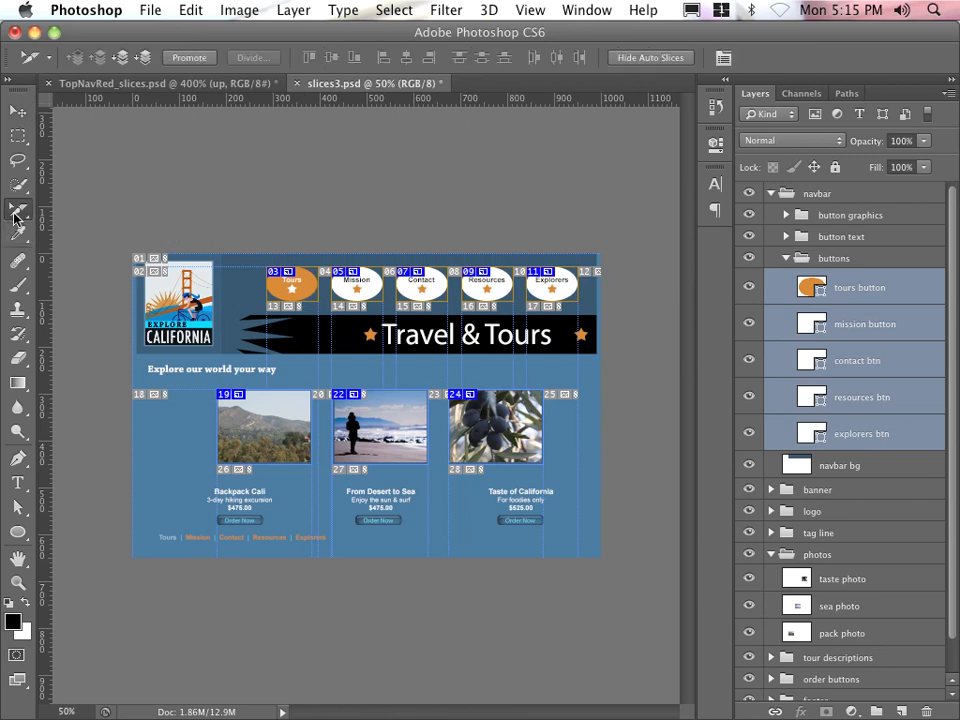
{"action": "left_click", "coordinate": [14, 215]}
{"action": "left_click", "coordinate": [90, 257]}
{"action": "double_click", "coordinate": [305, 296]}
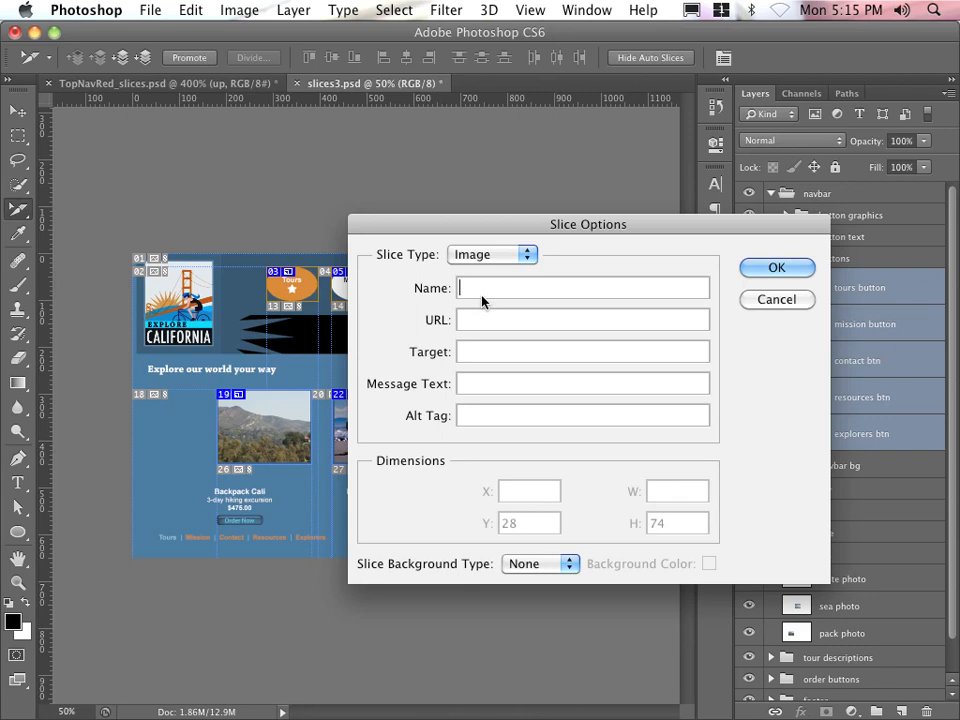
{"action": "type", "text": "button_tours"}
{"action": "left_click", "coordinate": [776, 267]}
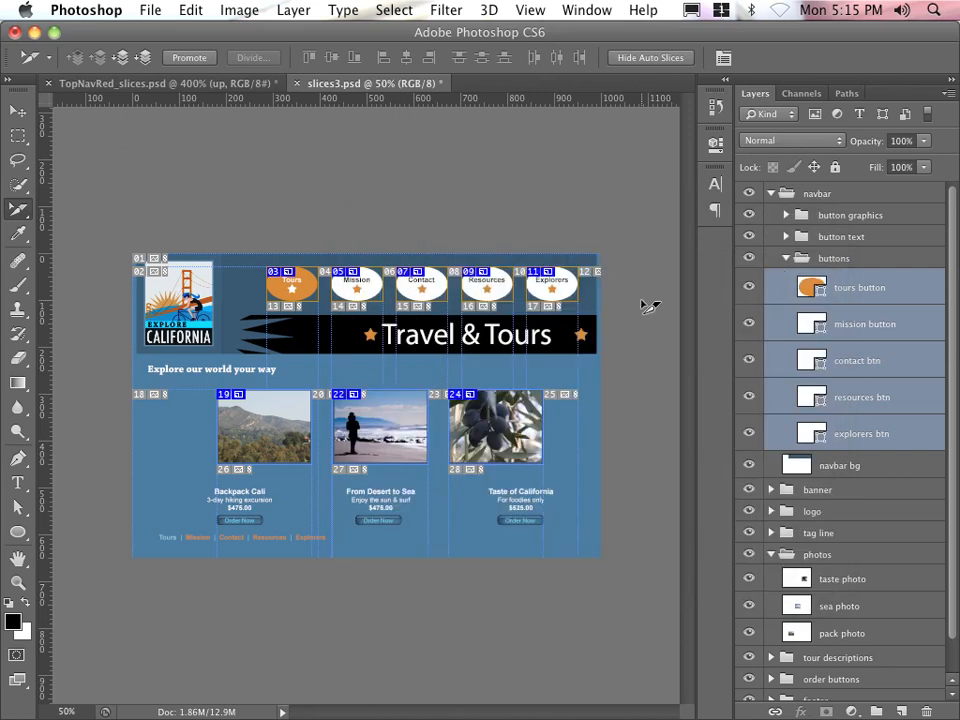
Step: Rename the Mission button's slice as button_mission
{"action": "left_click", "coordinate": [590, 323]}
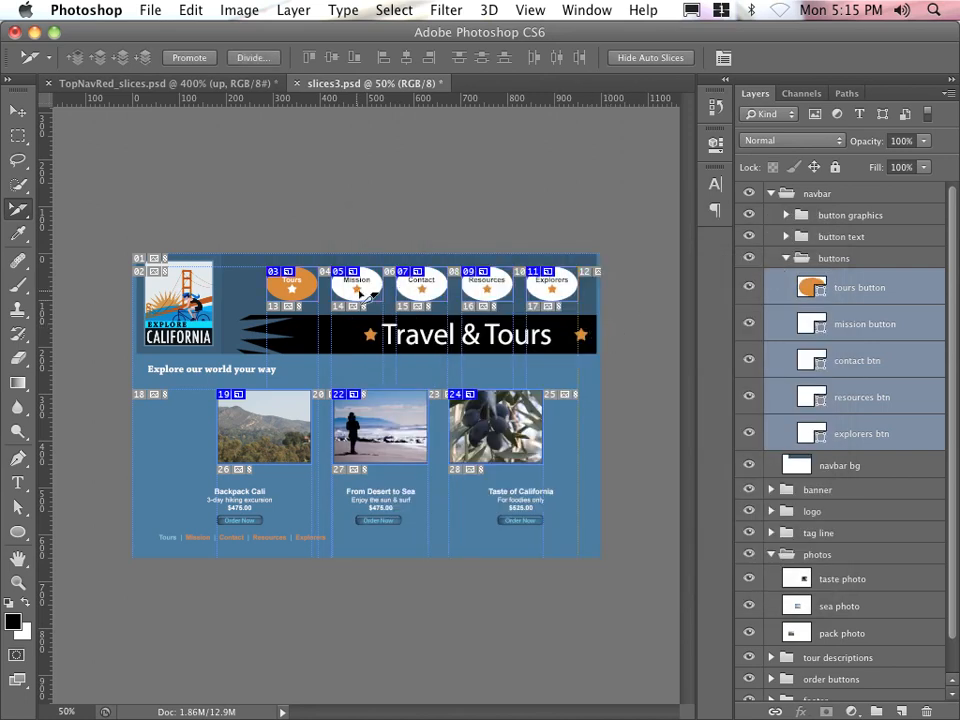
{"action": "double_click", "coordinate": [291, 284]}
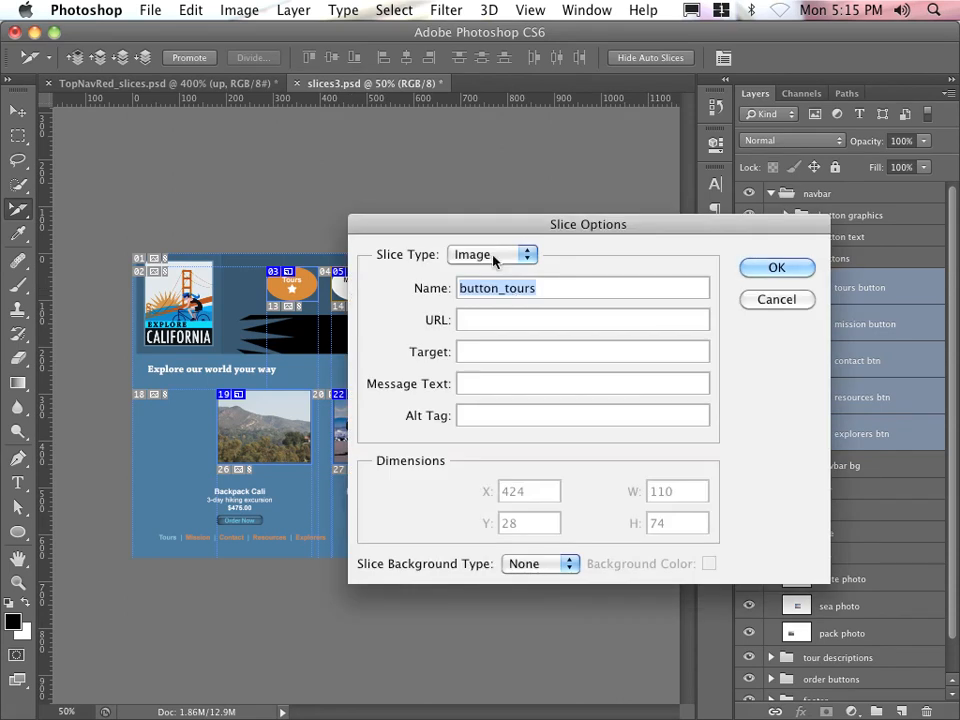
{"action": "left_click_drag", "start_coordinate": [486, 229], "coordinate": [511, 348]}
{"action": "left_click", "coordinate": [530, 407]}
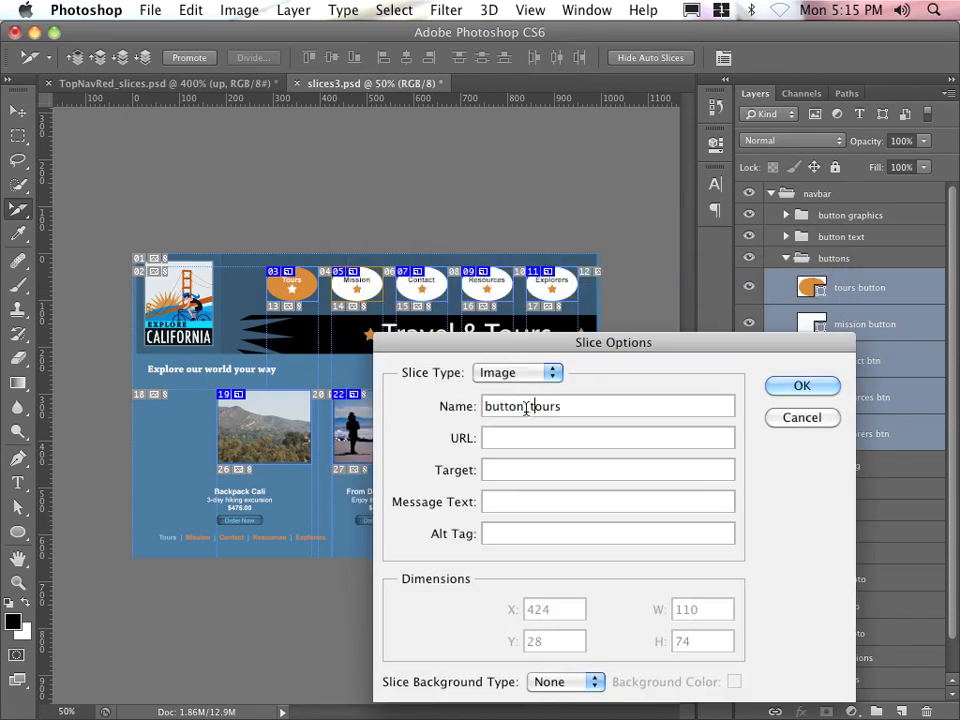
{"action": "left_click_drag", "start_coordinate": [529, 407], "coordinate": [572, 410]}
{"action": "type", "text": "missin"}
{"action": "key", "text": "BackSpace"}
{"action": "type", "text": "on"}
{"action": "left_click", "coordinate": [804, 386]}
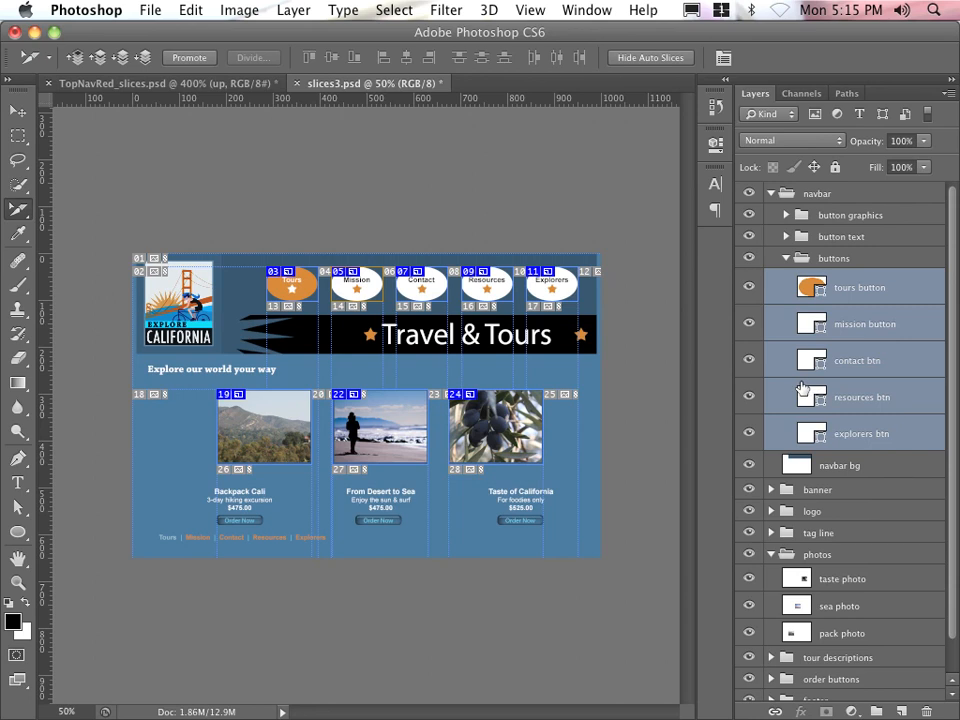
Step: Add an Outer Glow of 21 px to the tours button layer, keeping 75% opacity and Screen blending
{"action": "left_click", "coordinate": [17, 110]}
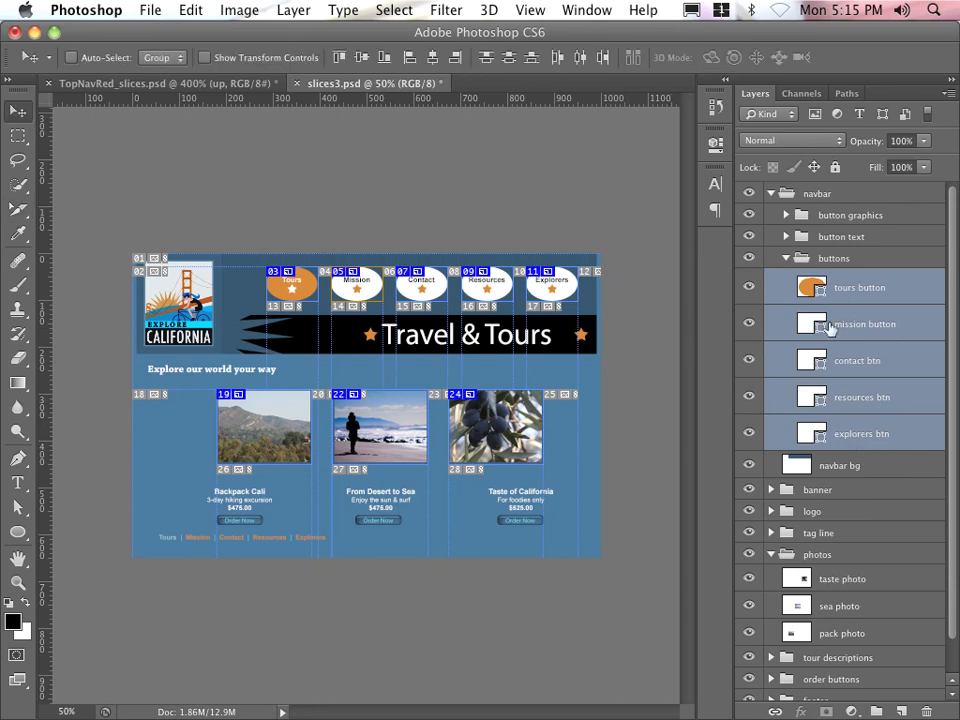
{"action": "left_click", "coordinate": [898, 471]}
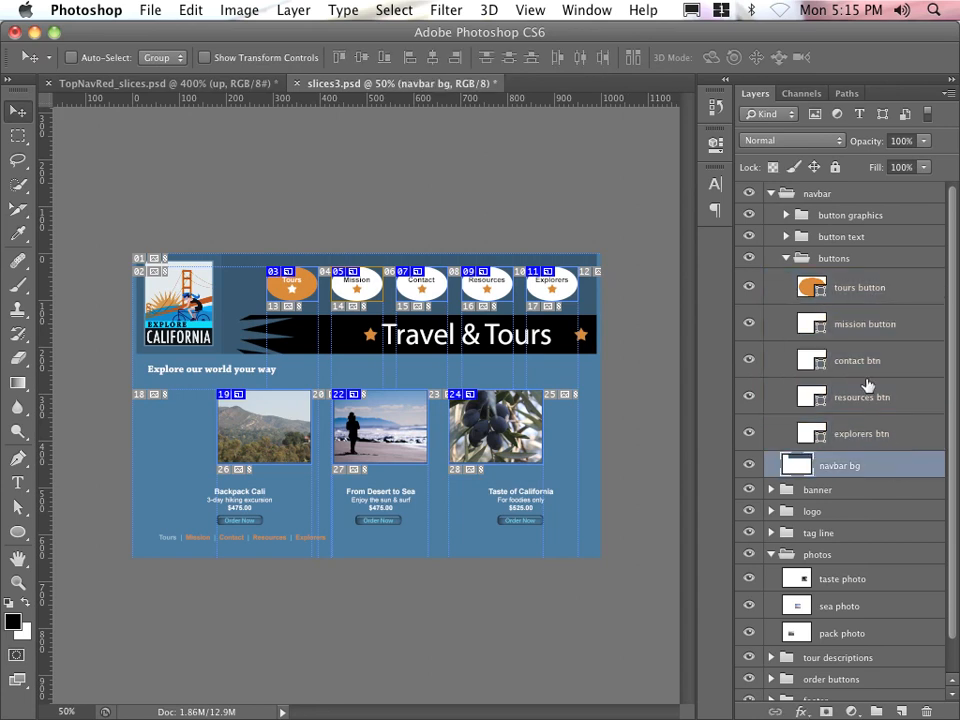
{"action": "left_click", "coordinate": [864, 290]}
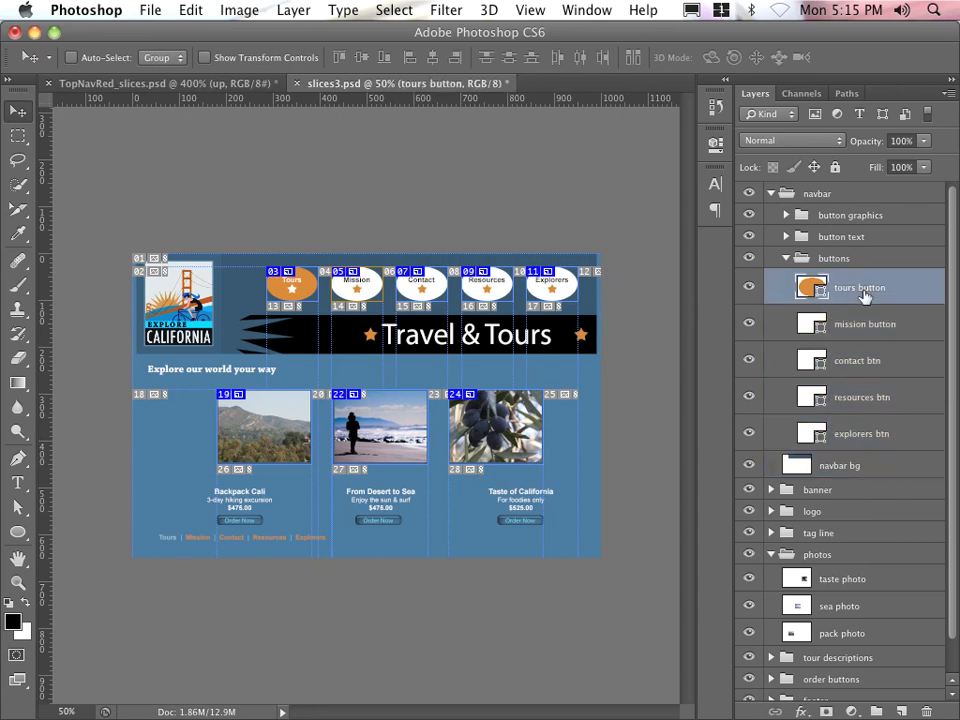
{"action": "left_click", "coordinate": [801, 711]}
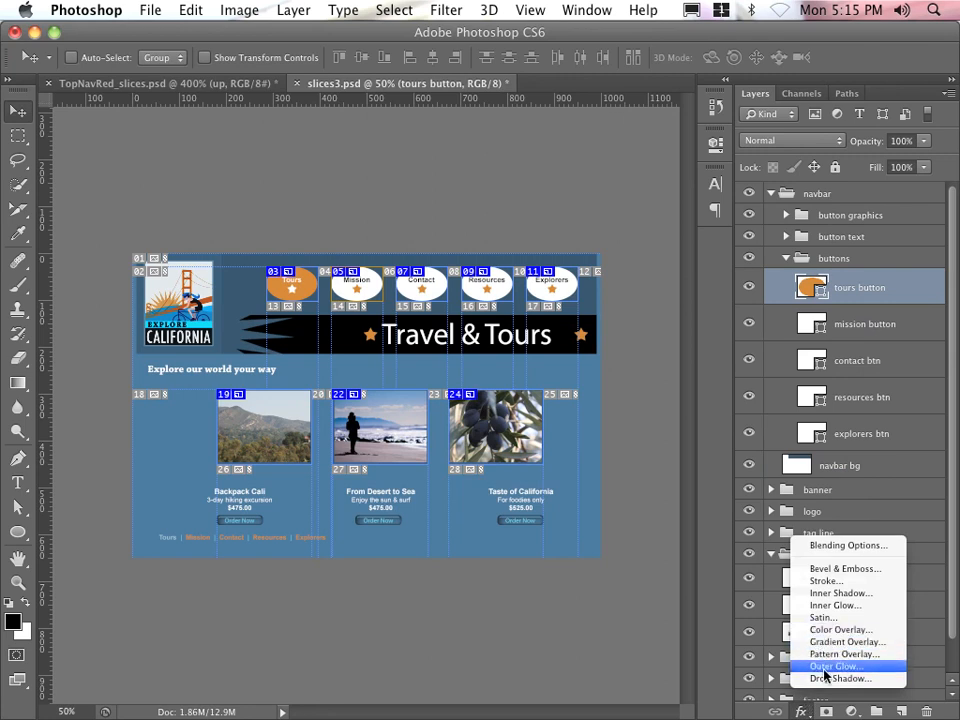
{"action": "key", "text": "Escape"}
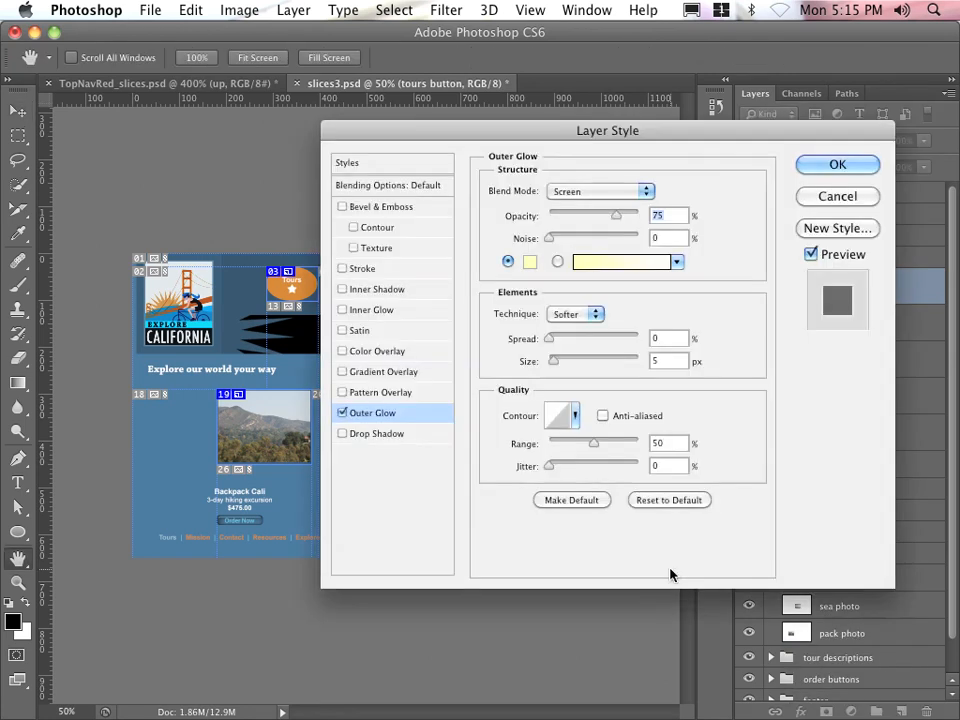
{"action": "left_click_drag", "start_coordinate": [436, 126], "coordinate": [483, 153]}
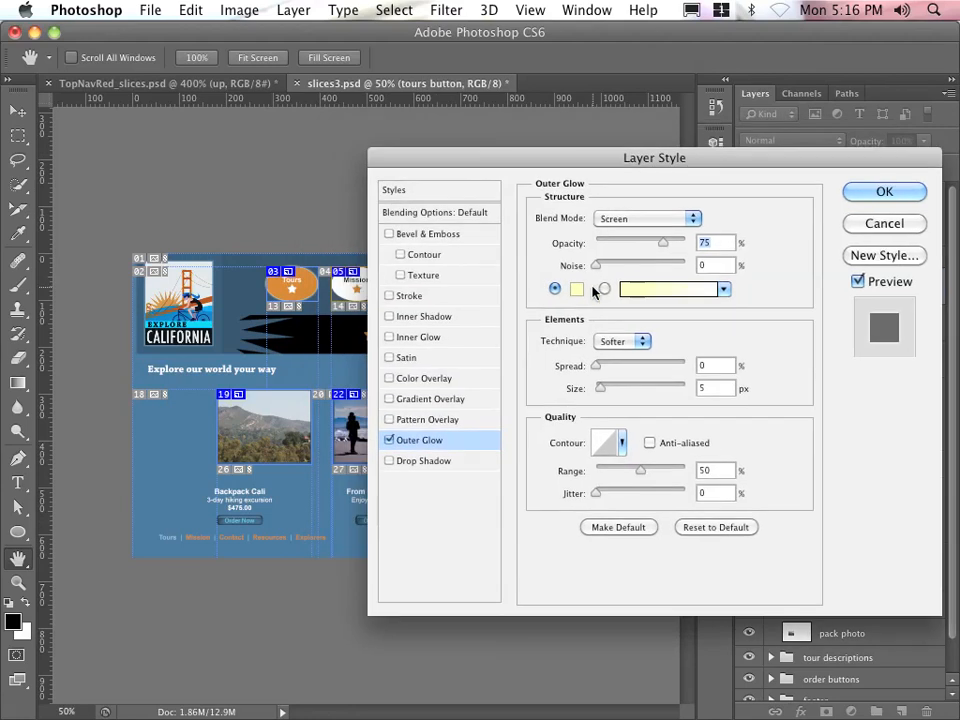
{"action": "left_click_drag", "start_coordinate": [605, 387], "coordinate": [610, 393]}
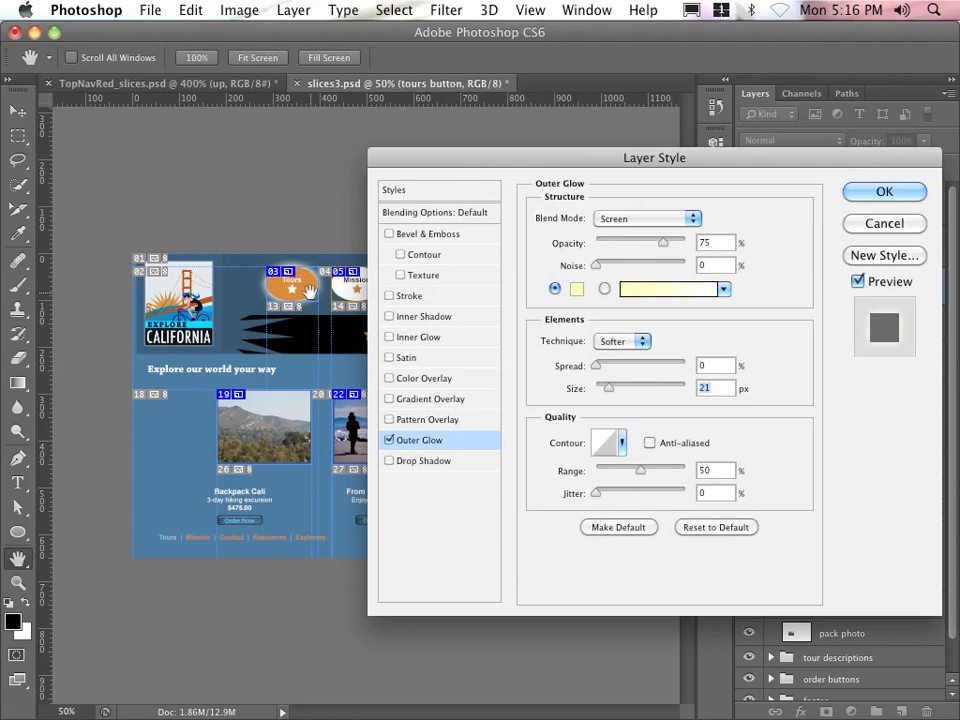
{"action": "left_click", "coordinate": [884, 192]}
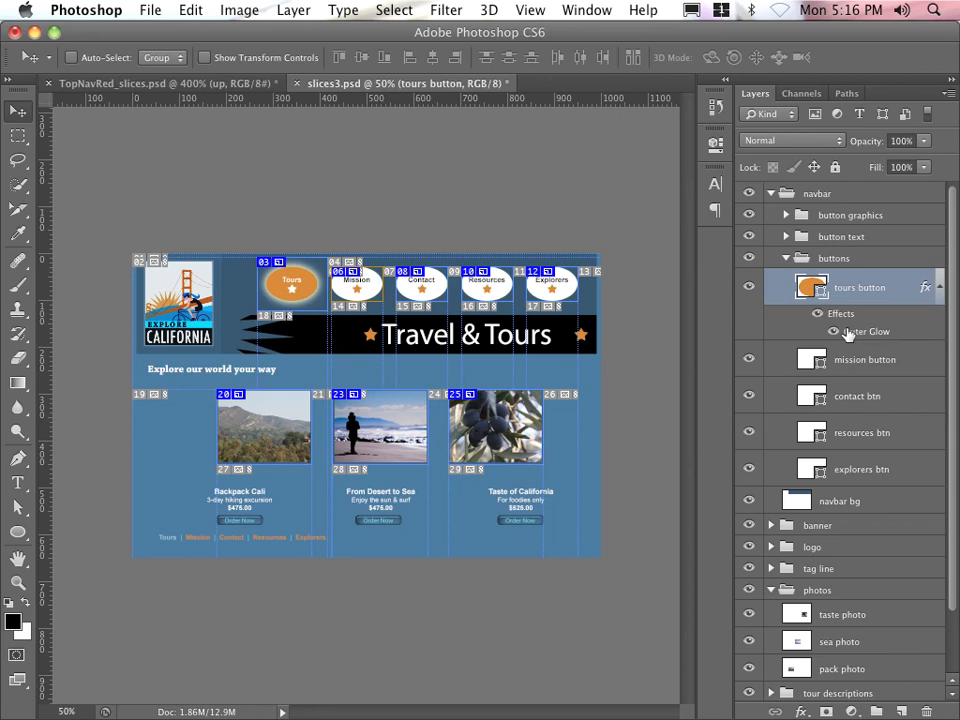
Step: Copy the Outer Glow effect from the tours button layer to the mission button layer
{"action": "left_click_drag", "start_coordinate": [849, 335], "coordinate": [855, 357]}
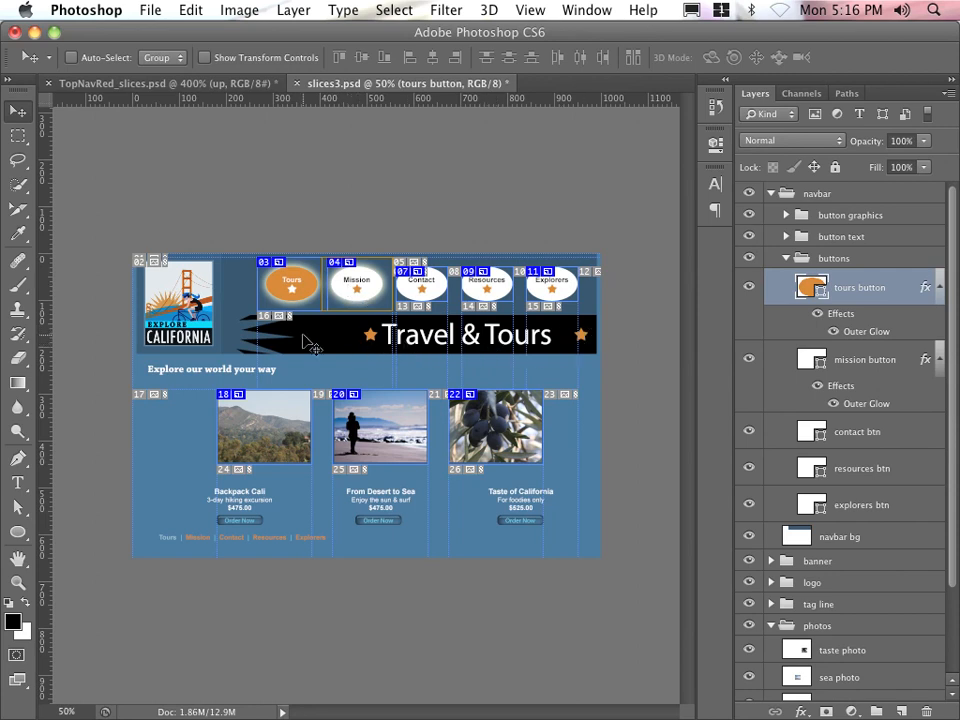
{"action": "left_click", "coordinate": [20, 210]}
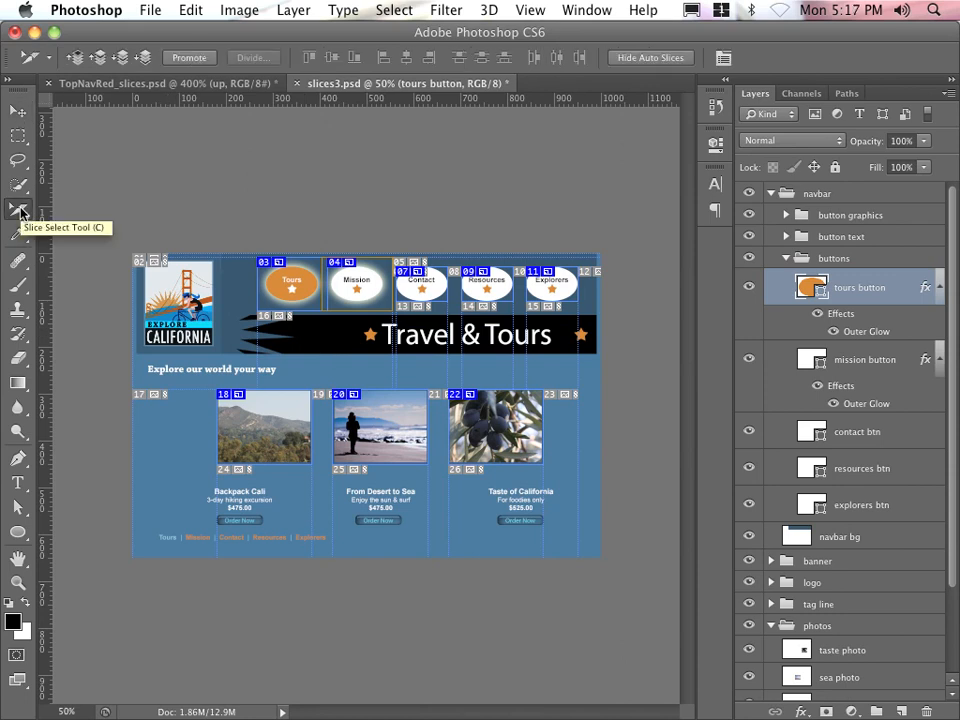
{"action": "left_click", "coordinate": [18, 110]}
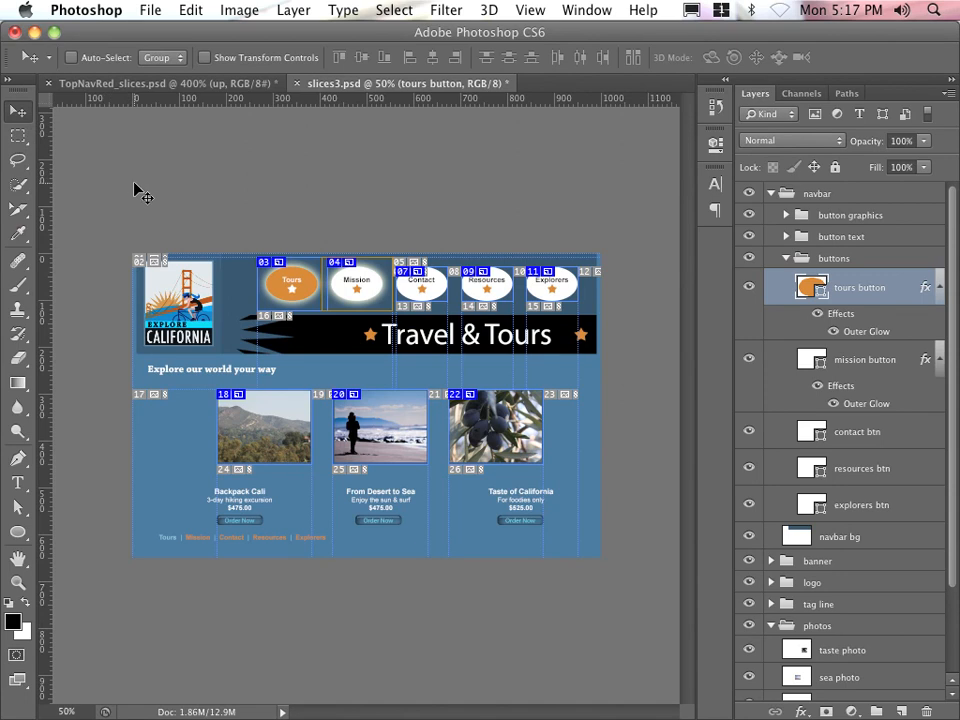
Step: Open the sliced page in Save for Web with the Slice Select tool ready
{"action": "left_click", "coordinate": [149, 11]}
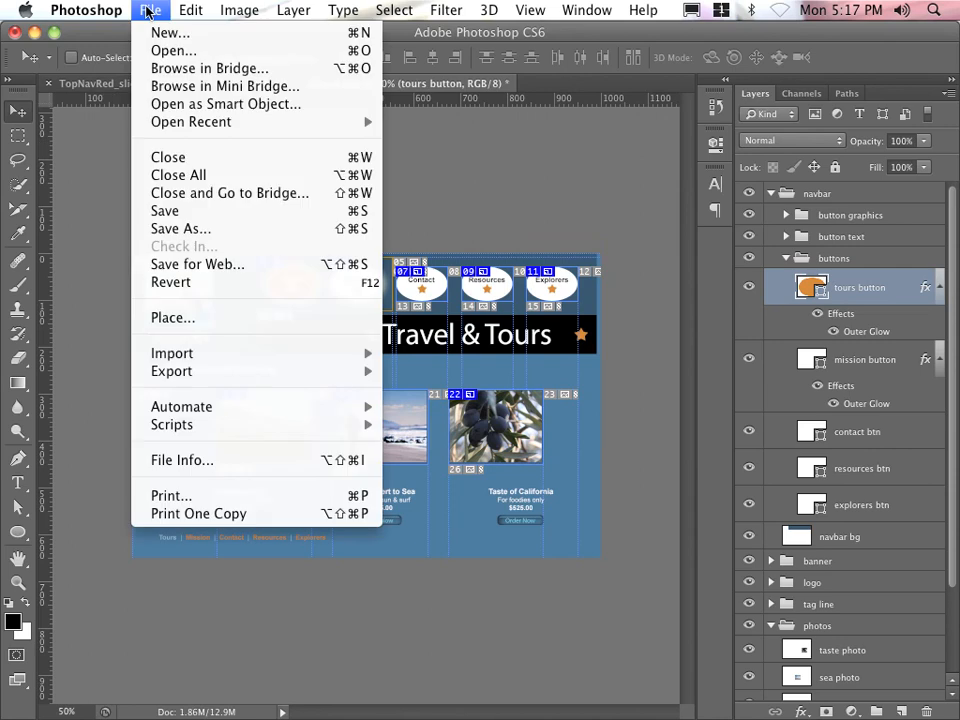
{"action": "left_click", "coordinate": [188, 268]}
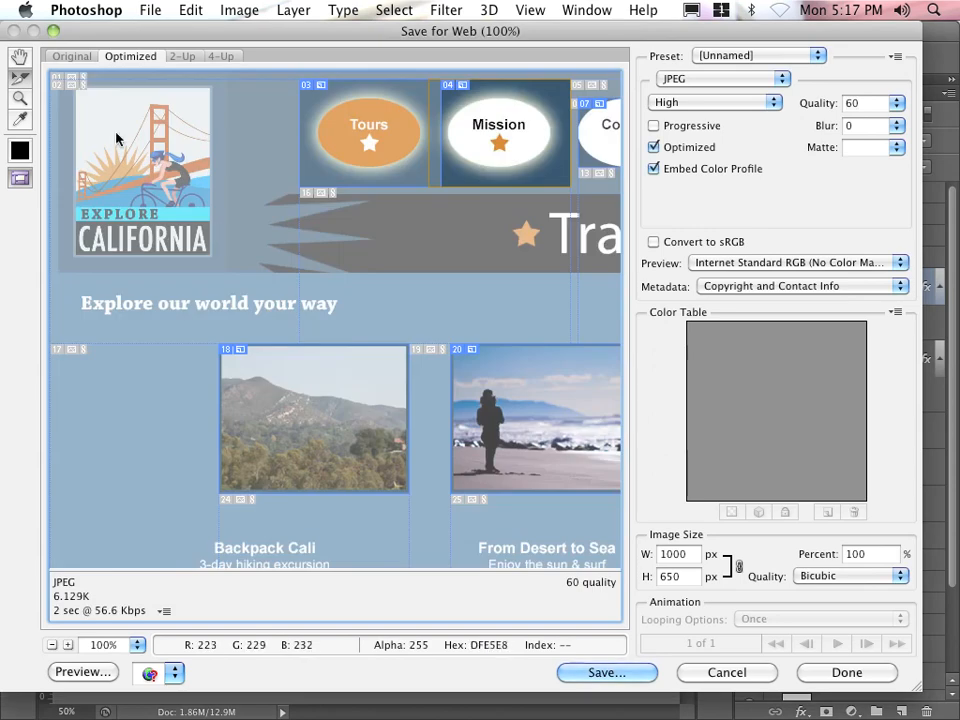
{"action": "left_click", "coordinate": [19, 77]}
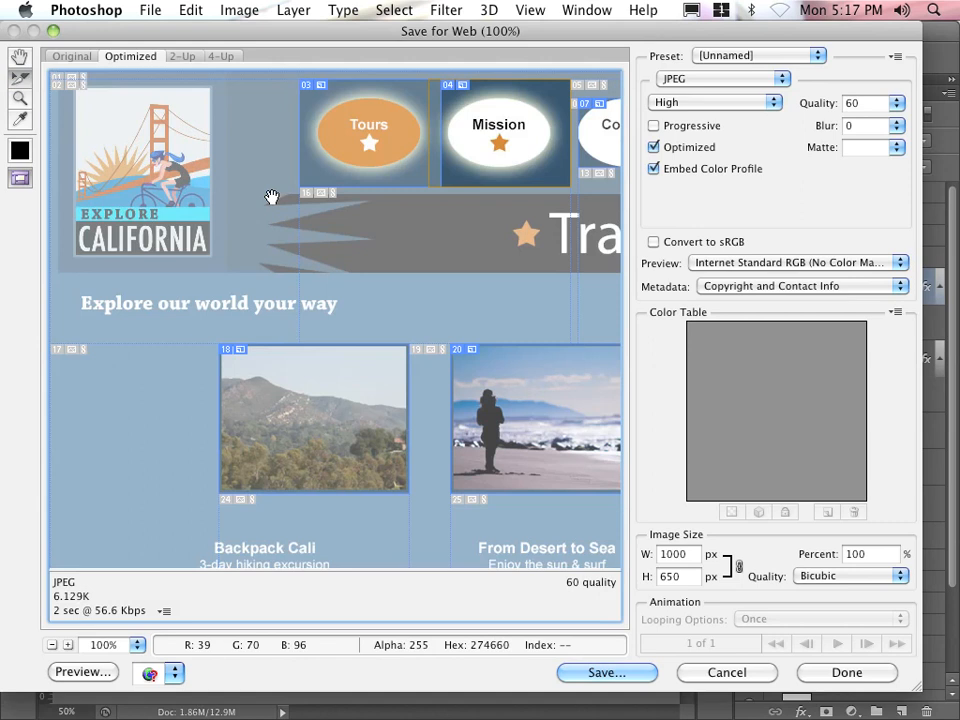
{"action": "key", "text": "super+minus"}
{"action": "key", "text": "super+minus"}
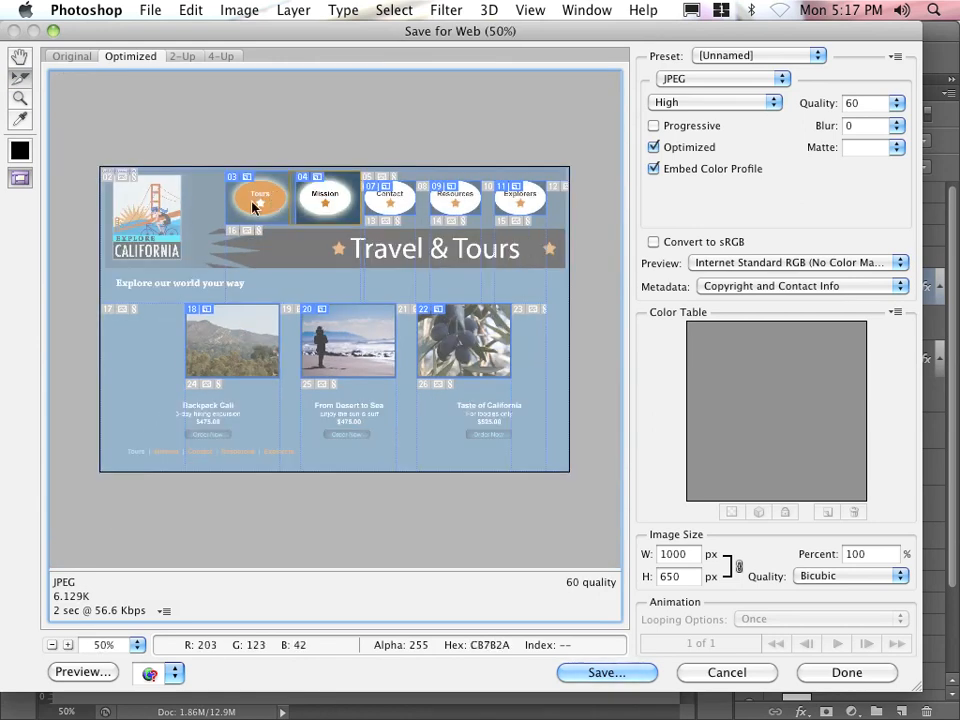
Step: Set the Tours button slice's export to JPEG Medium with quality 30
{"action": "left_click", "coordinate": [254, 205]}
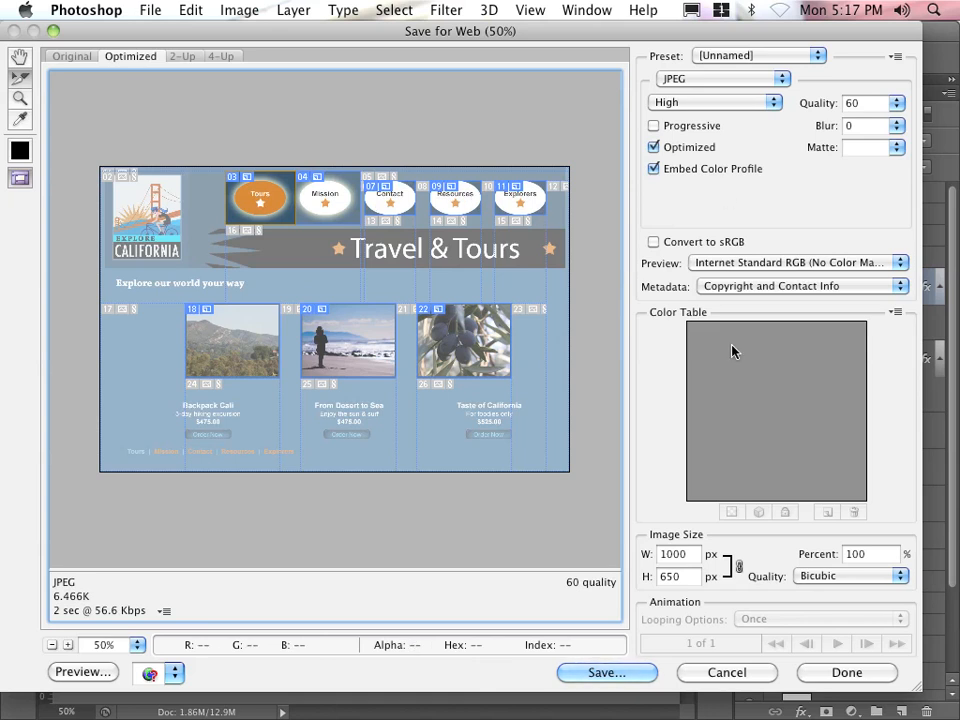
{"action": "left_click", "coordinate": [684, 80]}
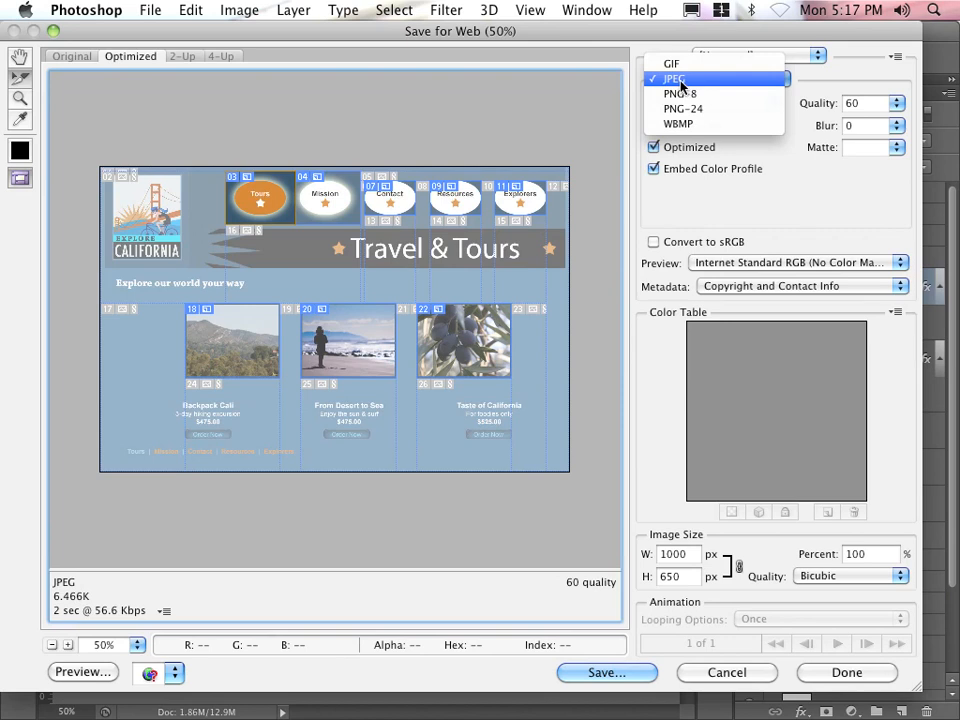
{"action": "left_click", "coordinate": [722, 197]}
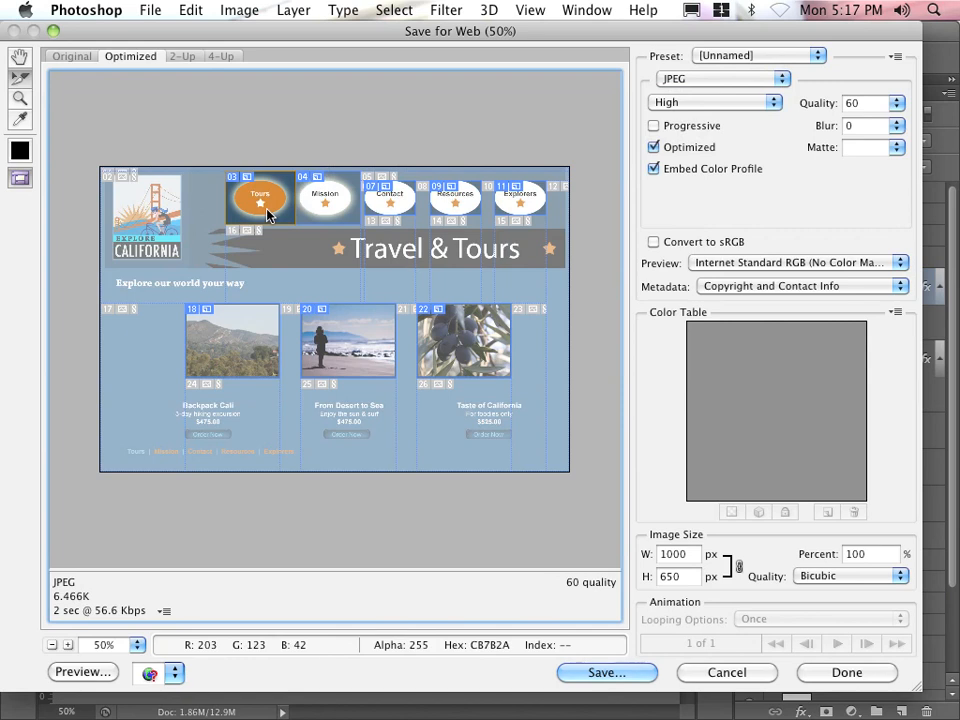
{"action": "left_click", "coordinate": [672, 103]}
{"action": "left_click", "coordinate": [677, 87]}
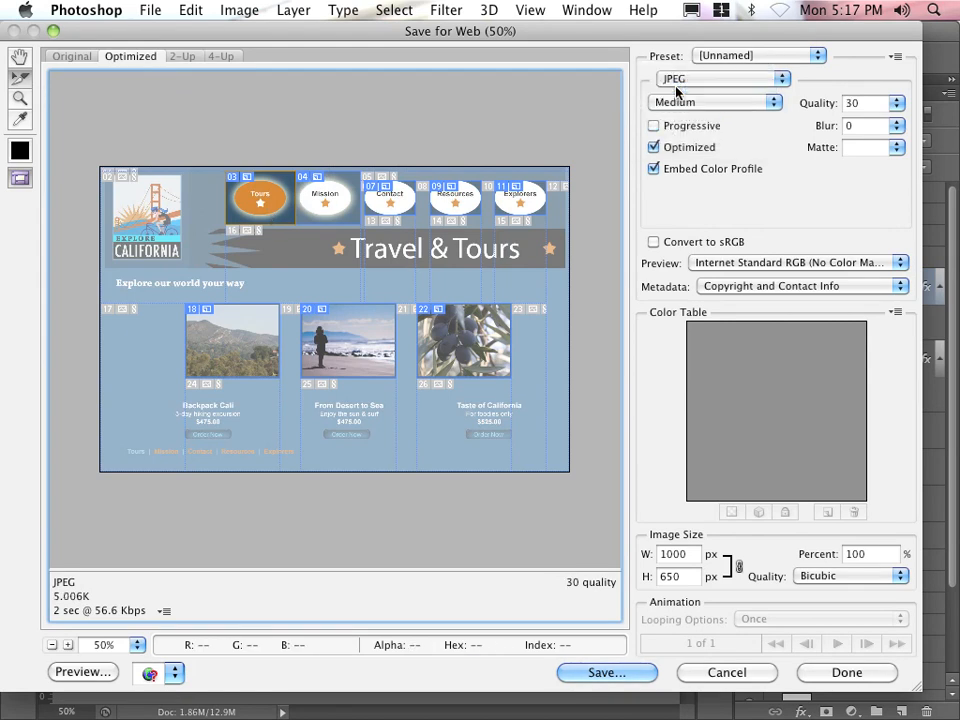
Step: Set the Mission, Contact, Resources and Explorers button slices together with the Tours slice to JPEG Medium at quality 30
{"action": "left_click", "coordinate": [320, 204], "text": "shift"}
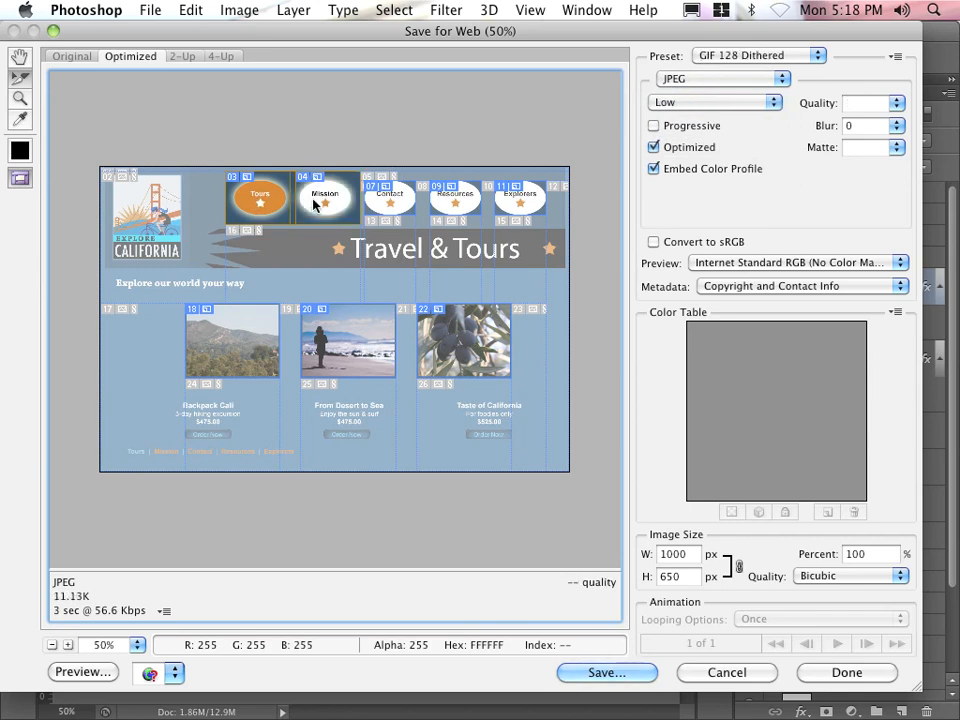
{"action": "left_click", "coordinate": [394, 202], "text": "shift"}
{"action": "left_click", "coordinate": [462, 203], "text": "shift"}
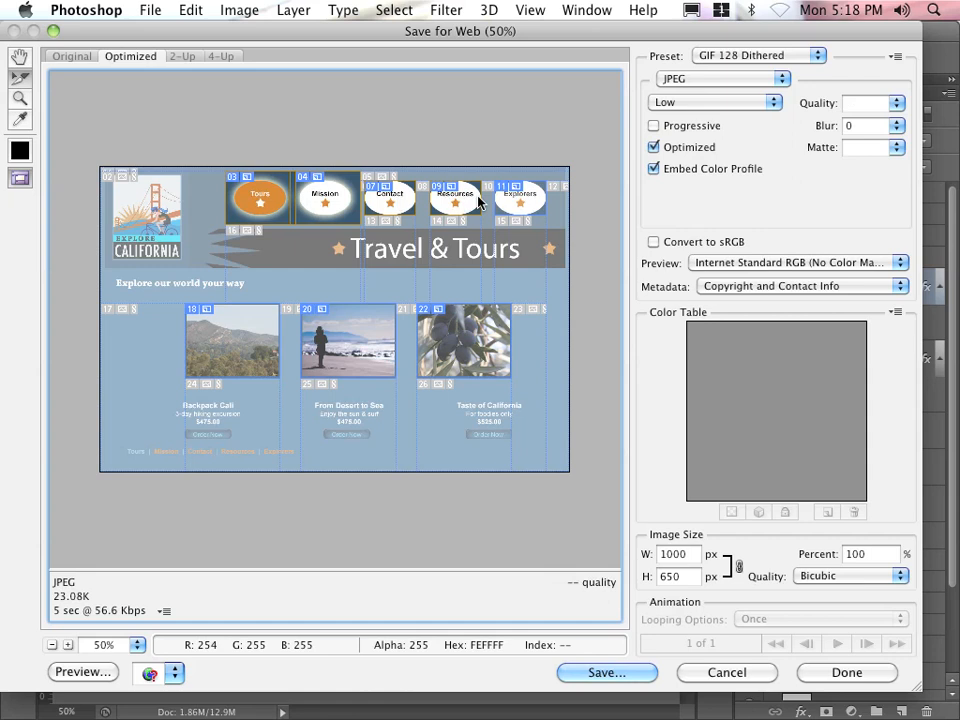
{"action": "left_click", "coordinate": [525, 203], "text": "shift"}
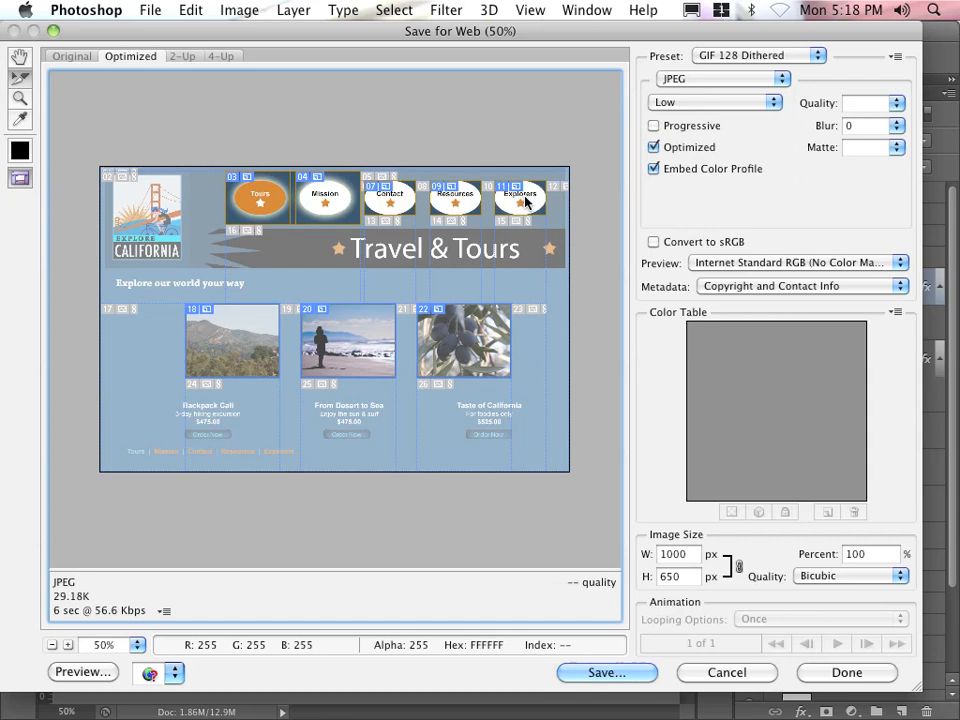
{"action": "left_click", "coordinate": [712, 102]}
{"action": "left_click", "coordinate": [707, 116]}
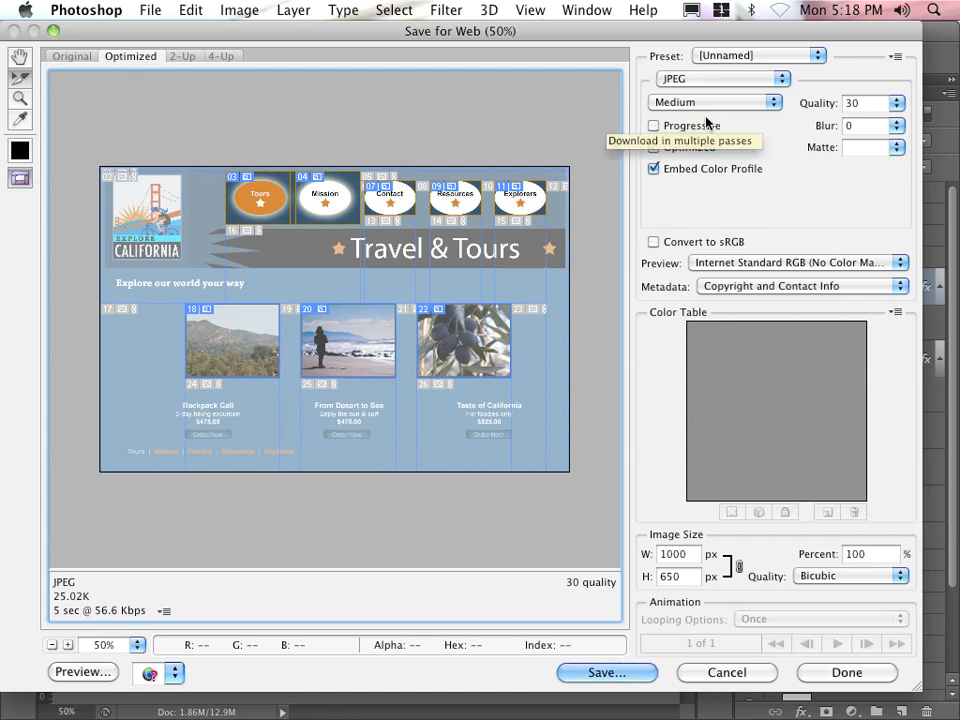
Step: Set the auto slice below the Contact button to PNG-8 and check the Explorers button slice's format
{"action": "left_click", "coordinate": [405, 262]}
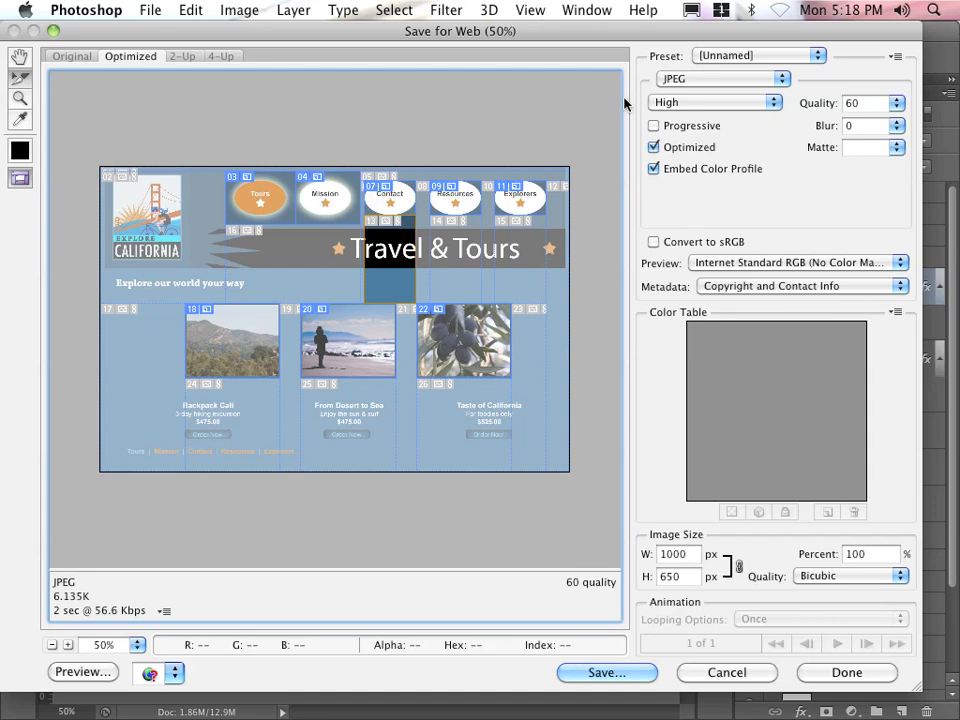
{"action": "left_click", "coordinate": [698, 78]}
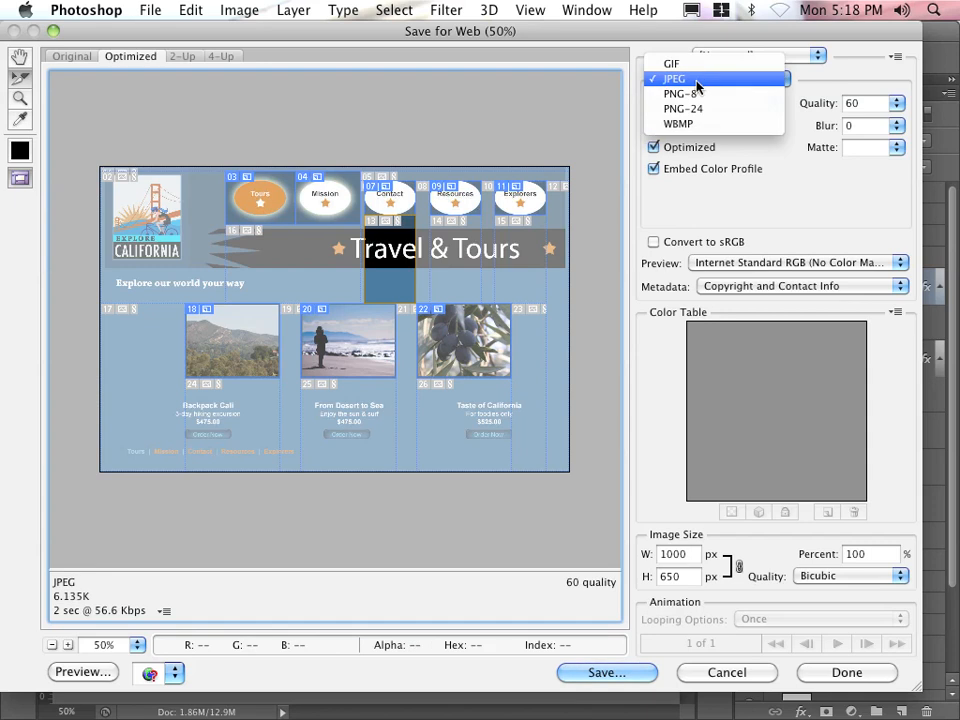
{"action": "left_click", "coordinate": [697, 93]}
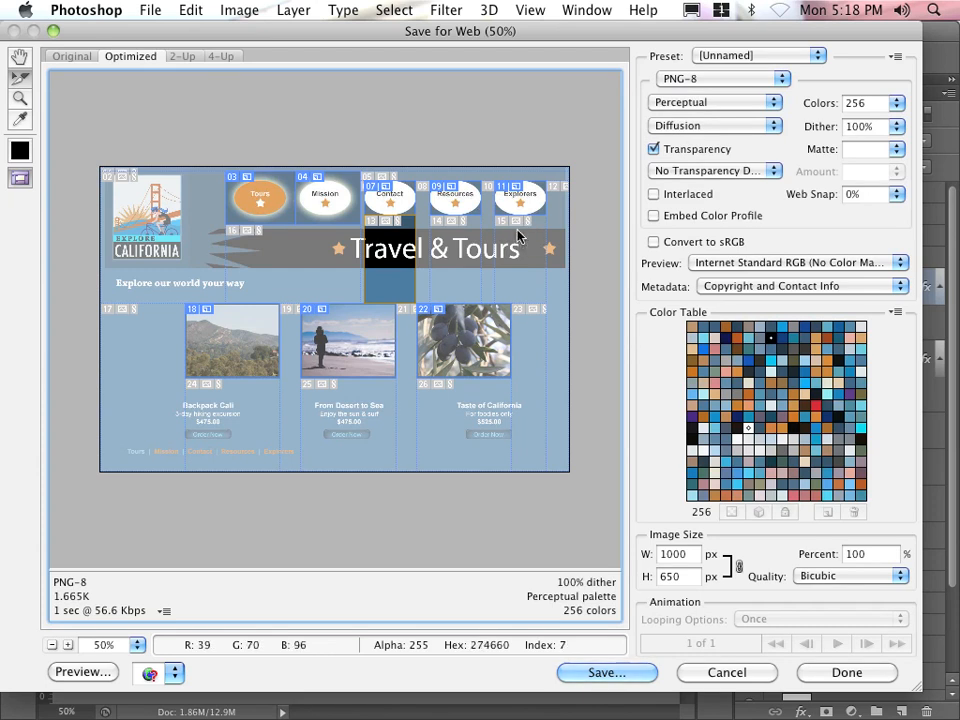
{"action": "left_click", "coordinate": [507, 201]}
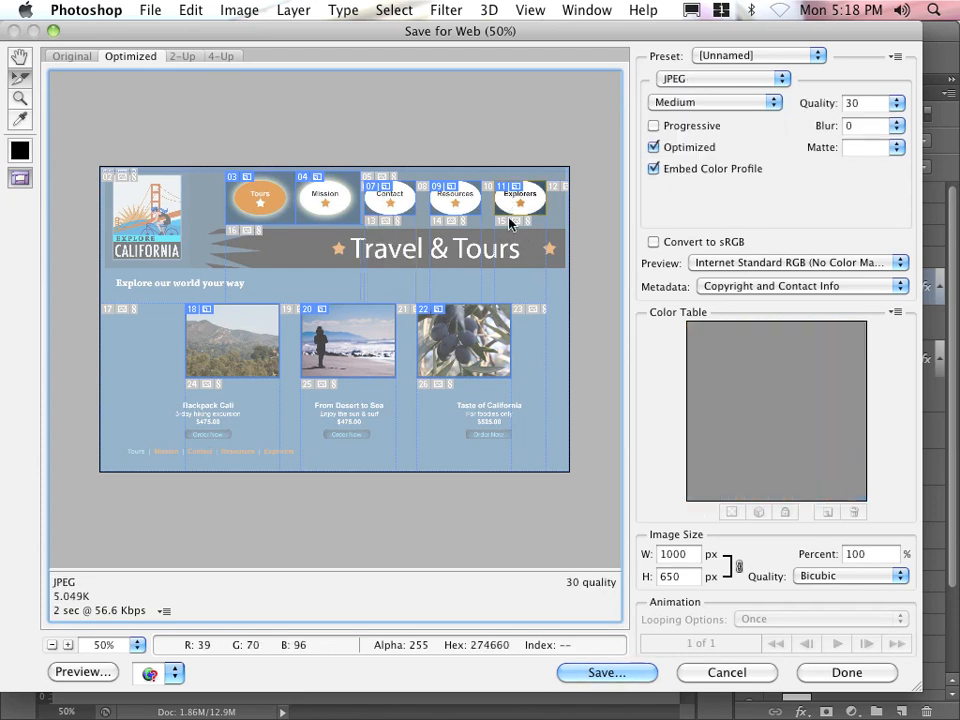
Step: Set the auto slice below the Explorers button to GIF, then check the formats of slice 25 and the Tours button
{"action": "left_click", "coordinate": [520, 258]}
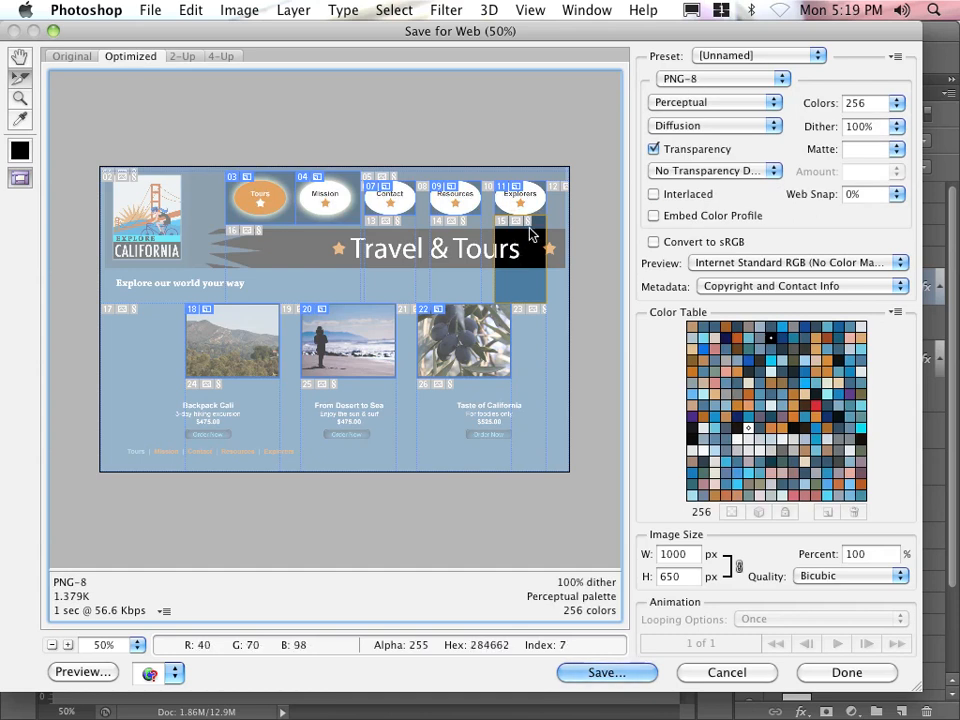
{"action": "left_click", "coordinate": [671, 78]}
{"action": "left_click", "coordinate": [686, 50]}
{"action": "left_click", "coordinate": [337, 448]}
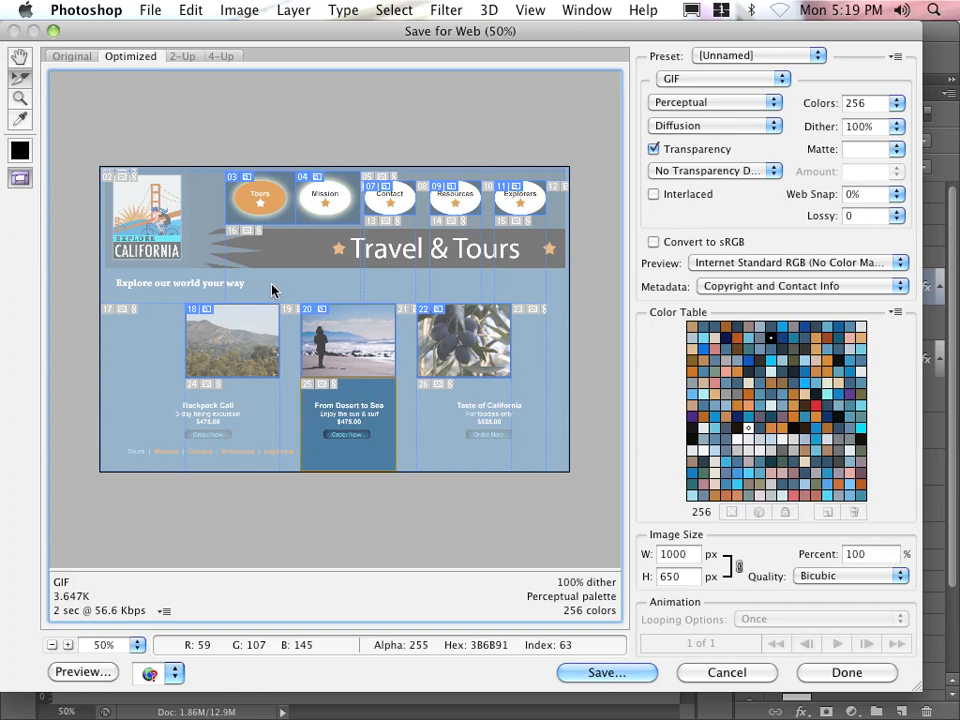
{"action": "left_click", "coordinate": [268, 203]}
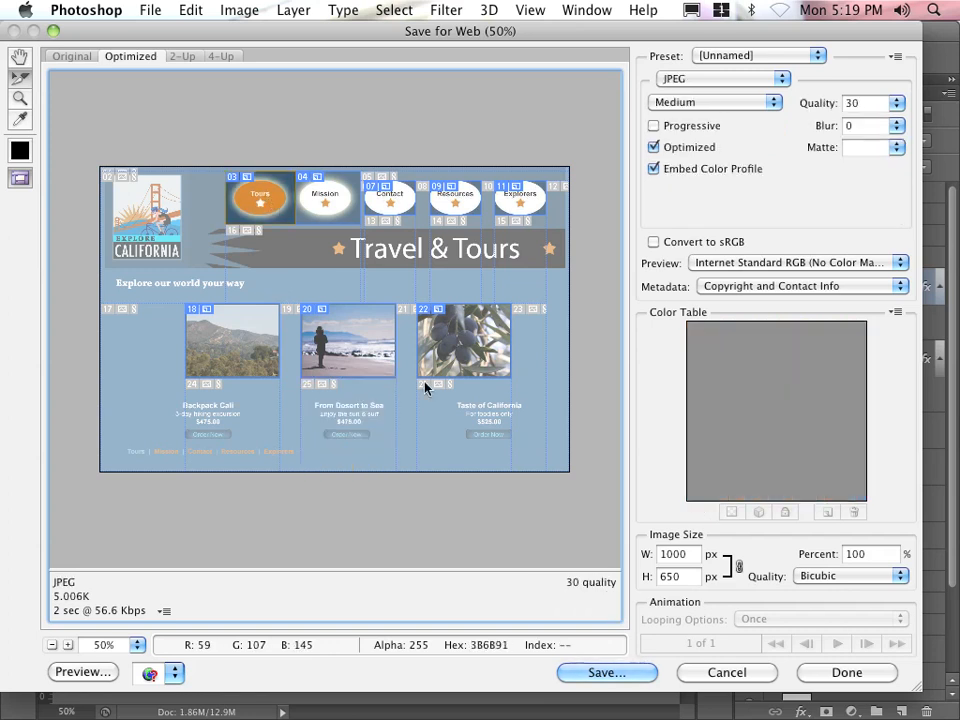
Step: Start saving the optimized slices and review the Output Settings pages, including file naming and the destination folder for images
{"action": "left_click", "coordinate": [573, 681]}
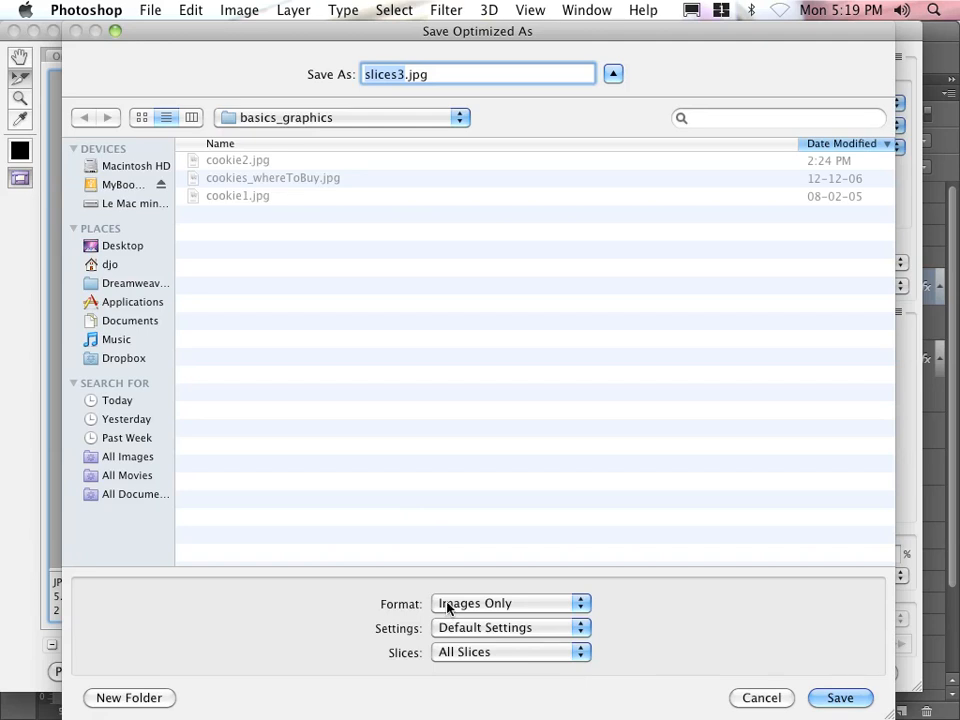
{"action": "left_click", "coordinate": [448, 628]}
{"action": "left_click", "coordinate": [453, 673]}
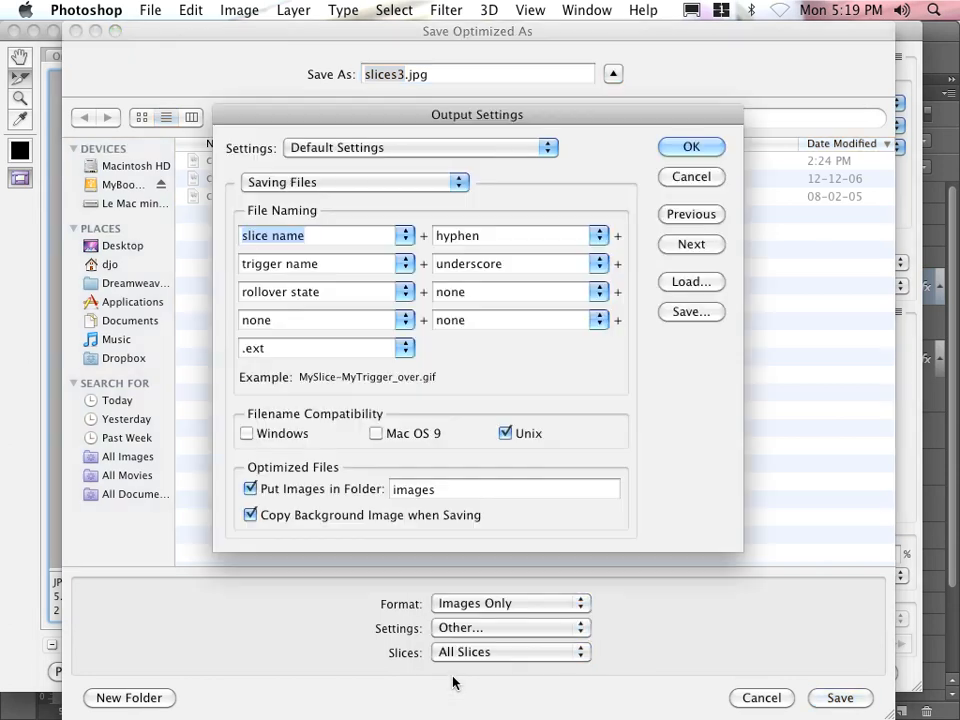
{"action": "left_click", "coordinate": [689, 245]}
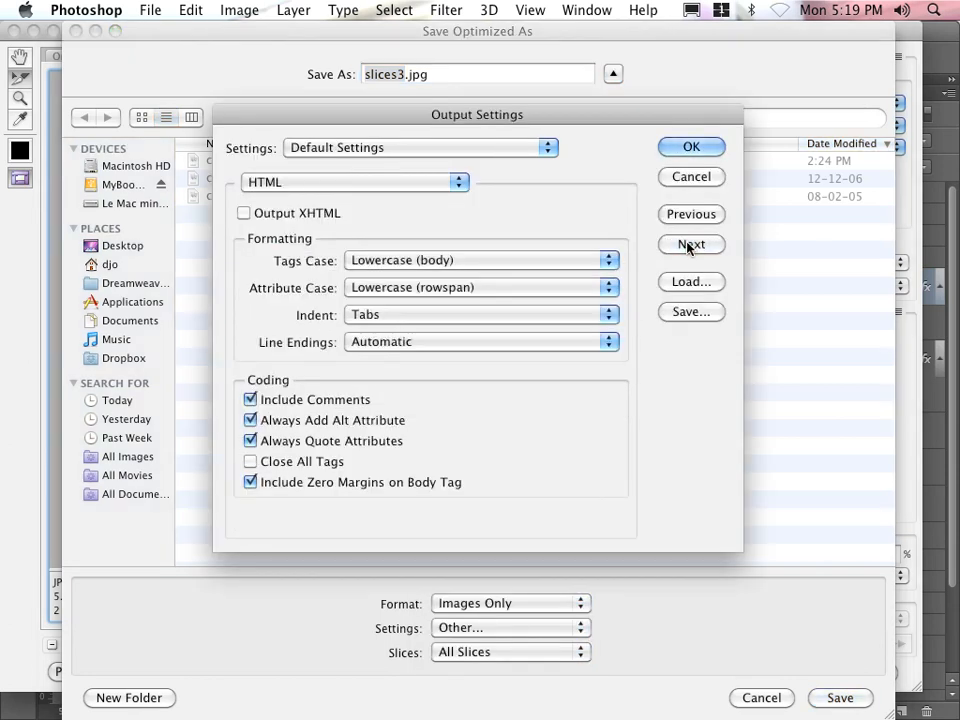
{"action": "left_click", "coordinate": [689, 245]}
{"action": "left_click", "coordinate": [689, 245]}
{"action": "left_click", "coordinate": [689, 245]}
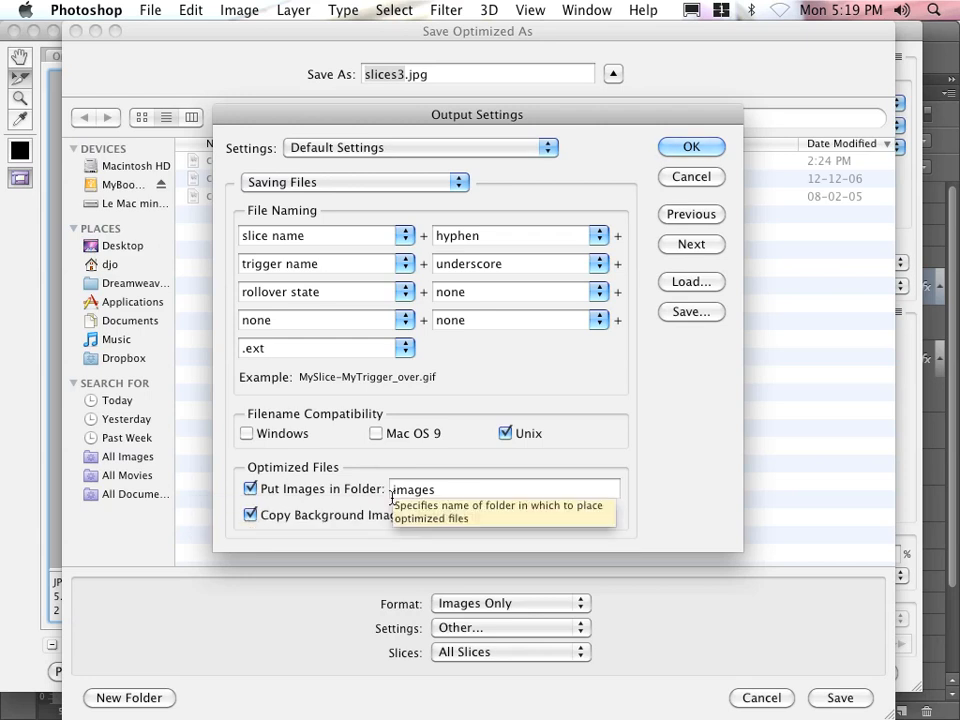
{"action": "left_click", "coordinate": [690, 149]}
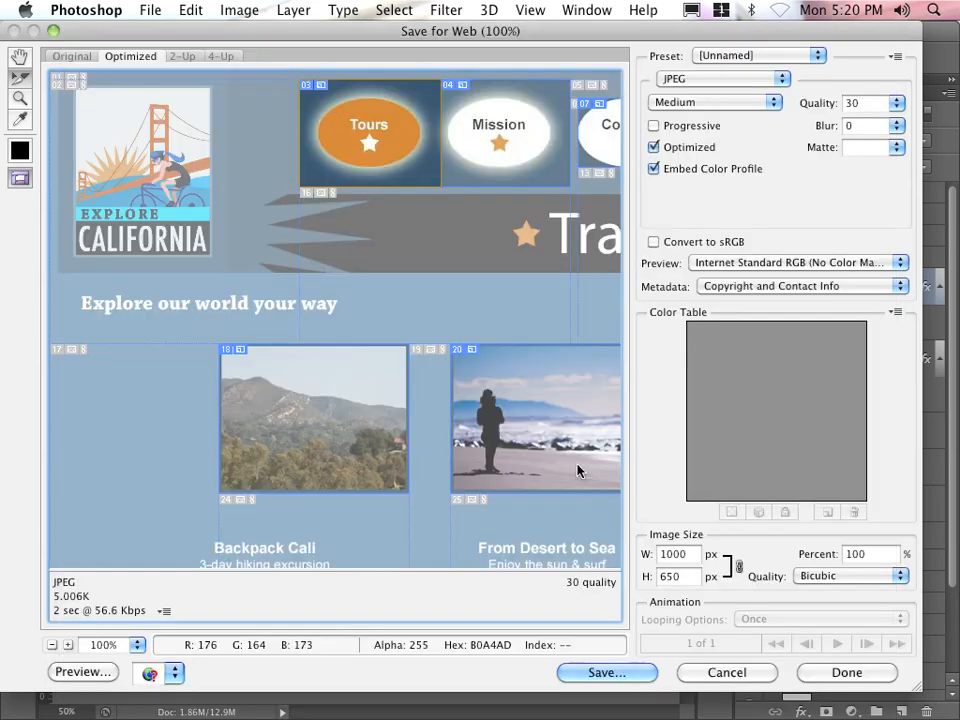
Step: Save all slices as Images Only with default settings in the Lesson_slices folder on the Desktop, using the file name slices3.jpg
{"action": "left_click", "coordinate": [622, 674]}
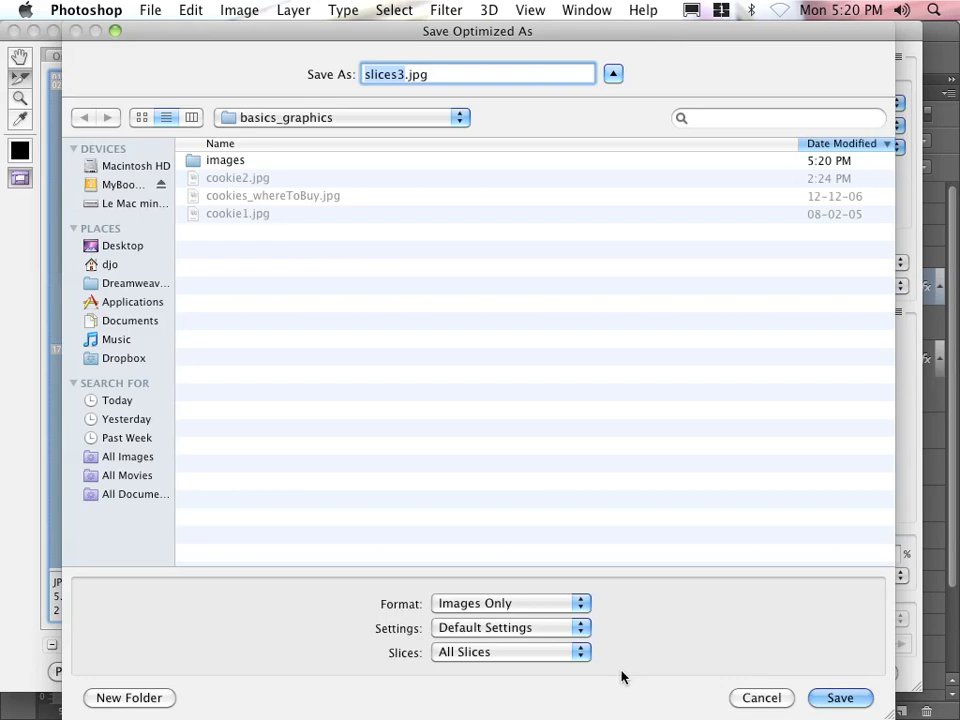
{"action": "left_click", "coordinate": [145, 248]}
{"action": "double_click", "coordinate": [249, 160]}
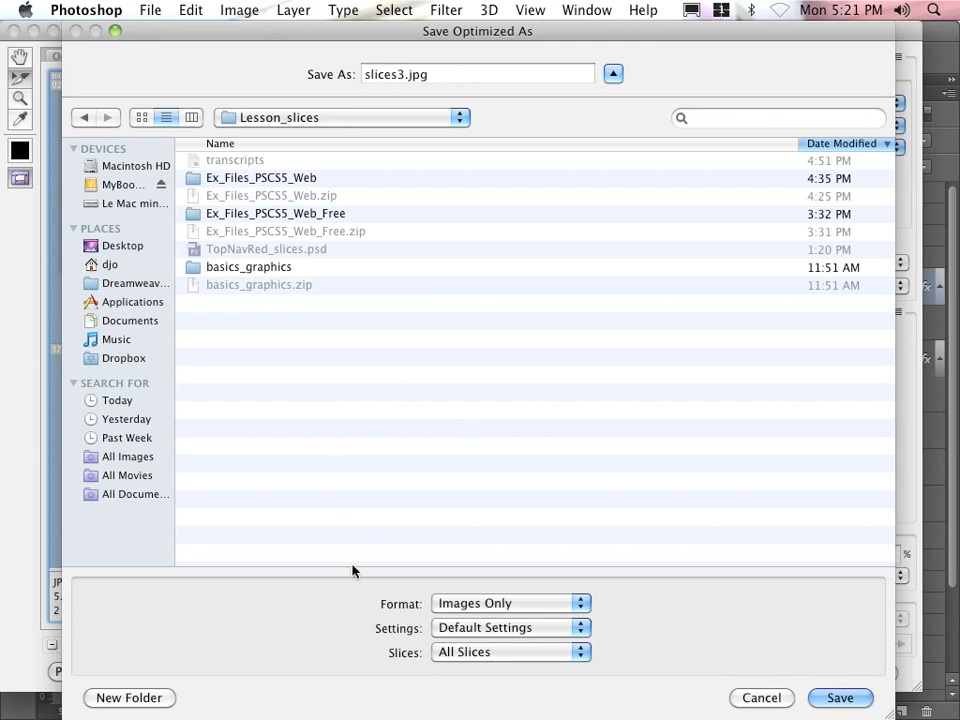
{"action": "left_click", "coordinate": [852, 705]}
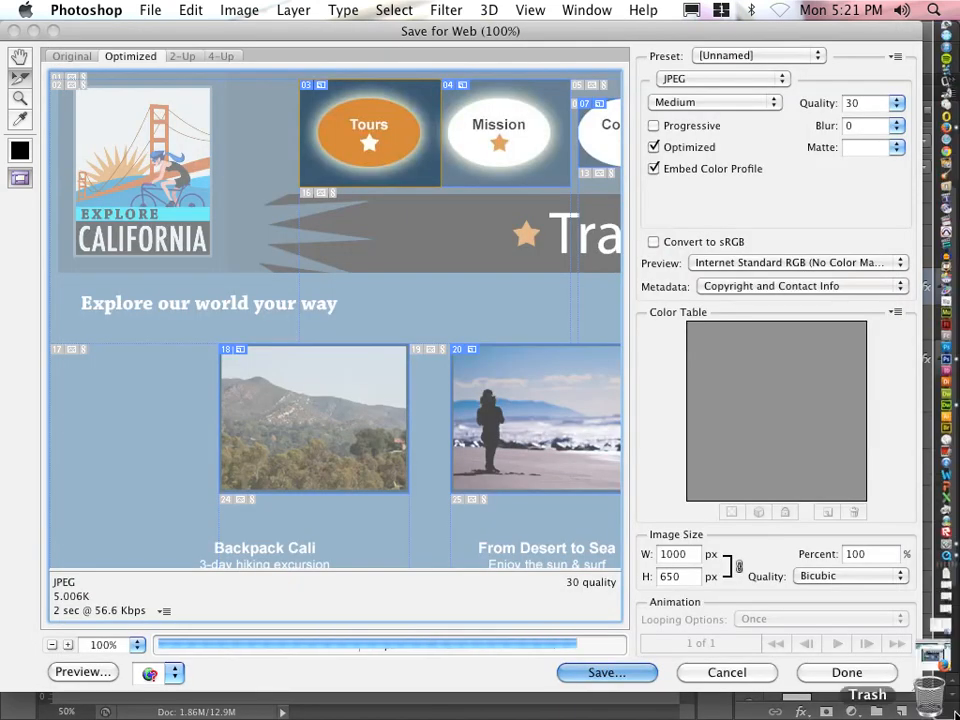
Step: Switch to Finder and open the exported images folder inside Lesson_slices
{"action": "key", "text": "super+Tab"}
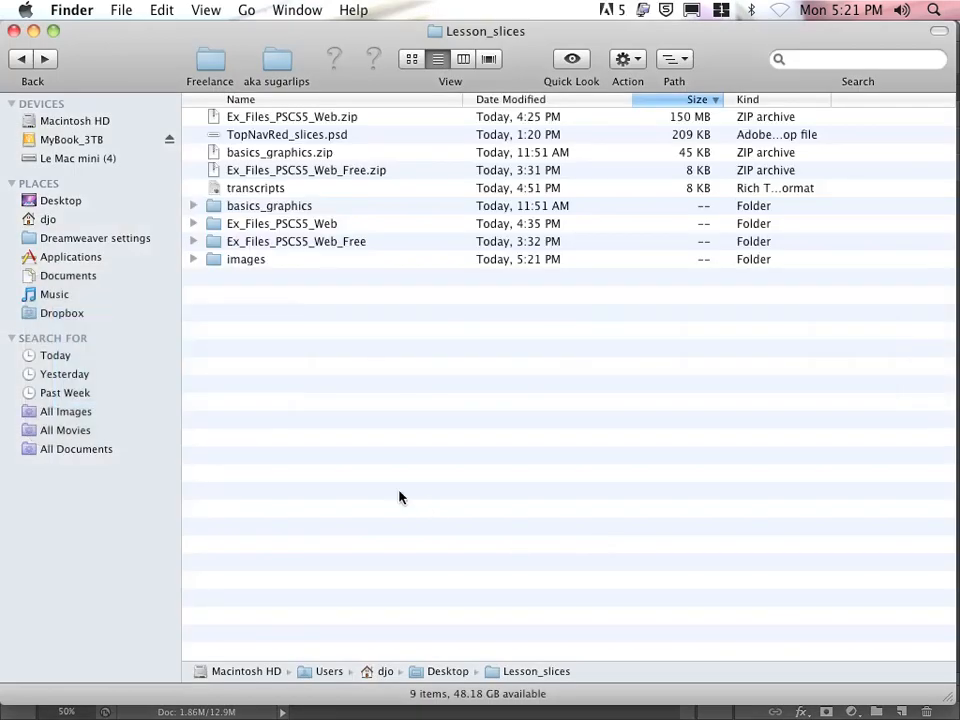
{"action": "left_click", "coordinate": [216, 261]}
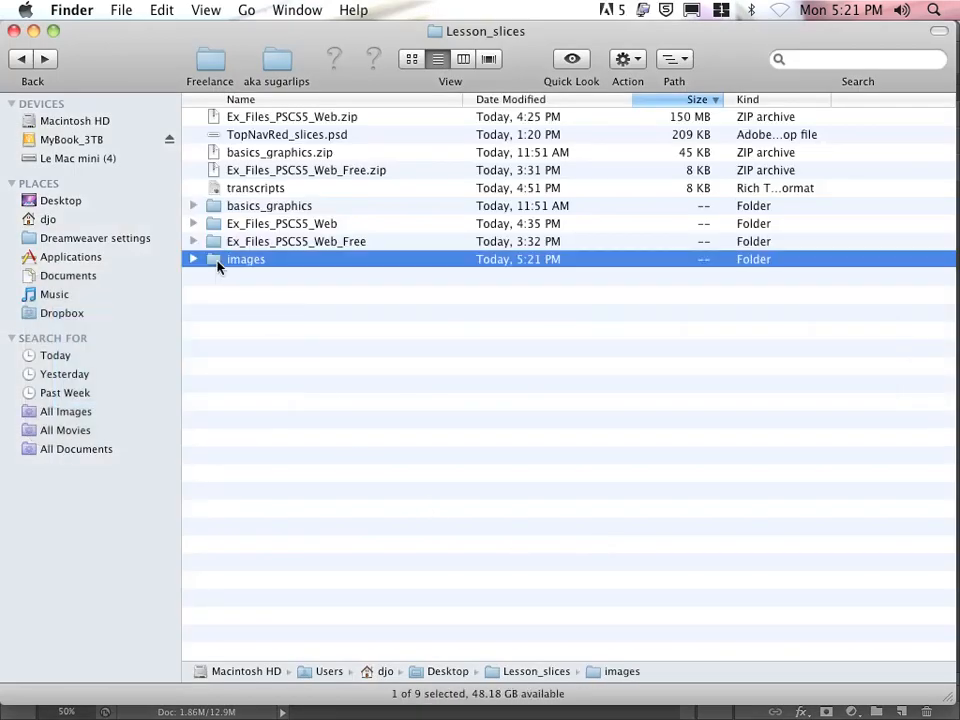
{"action": "double_click", "coordinate": [218, 262]}
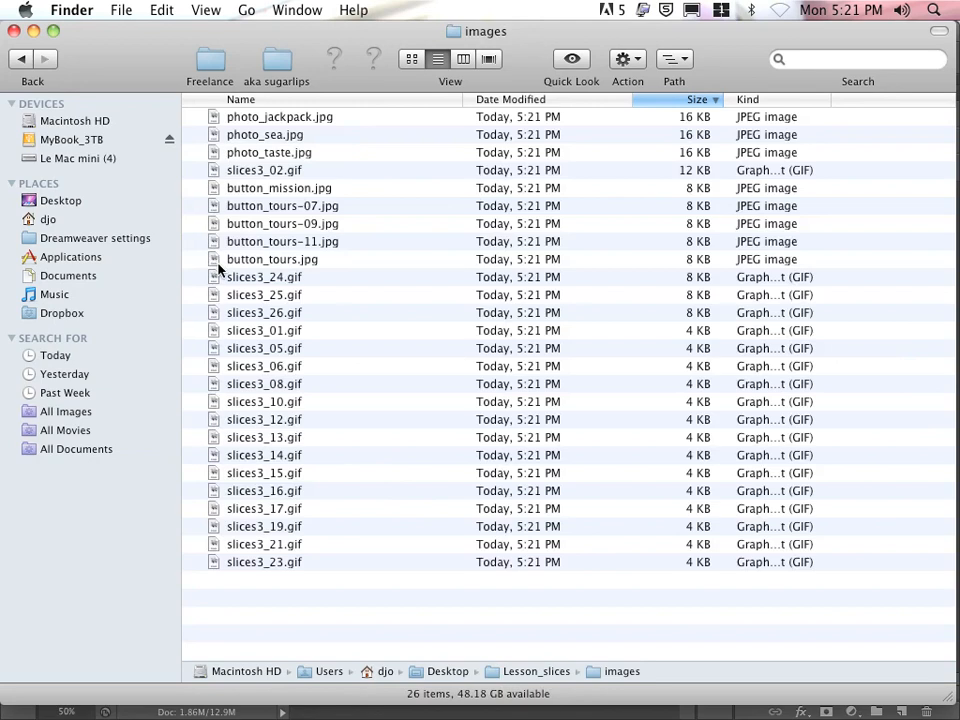
Step: Examine the exported photo, button and auto-slice files in the images folder, then switch back to Photoshop
{"action": "left_click", "coordinate": [272, 124]}
{"action": "left_click", "coordinate": [268, 136]}
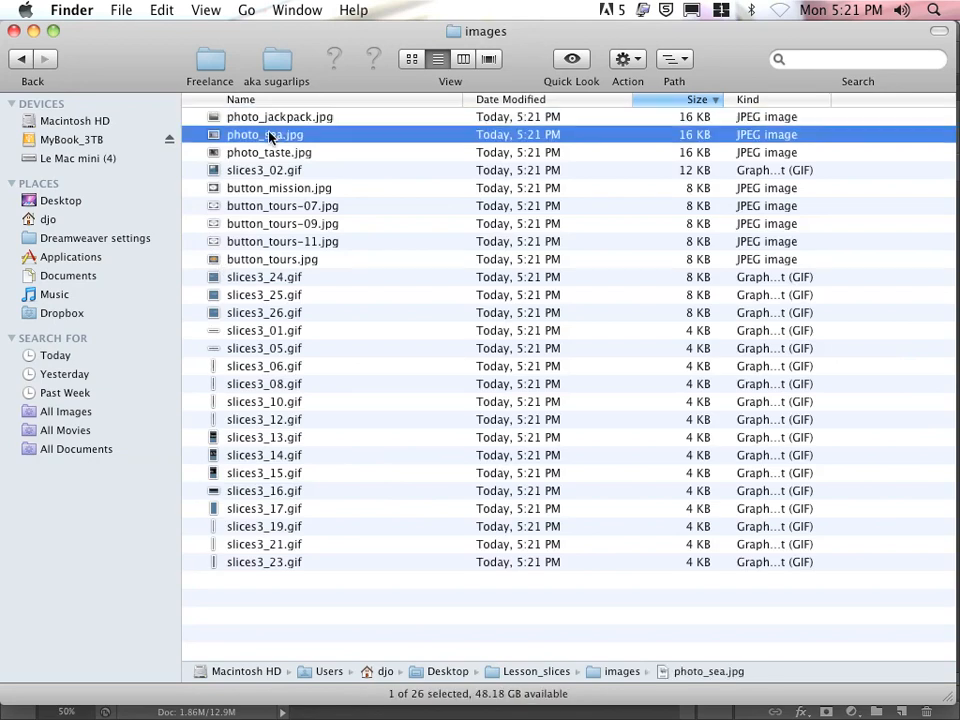
{"action": "left_click", "coordinate": [262, 155]}
{"action": "left_click", "coordinate": [260, 187]}
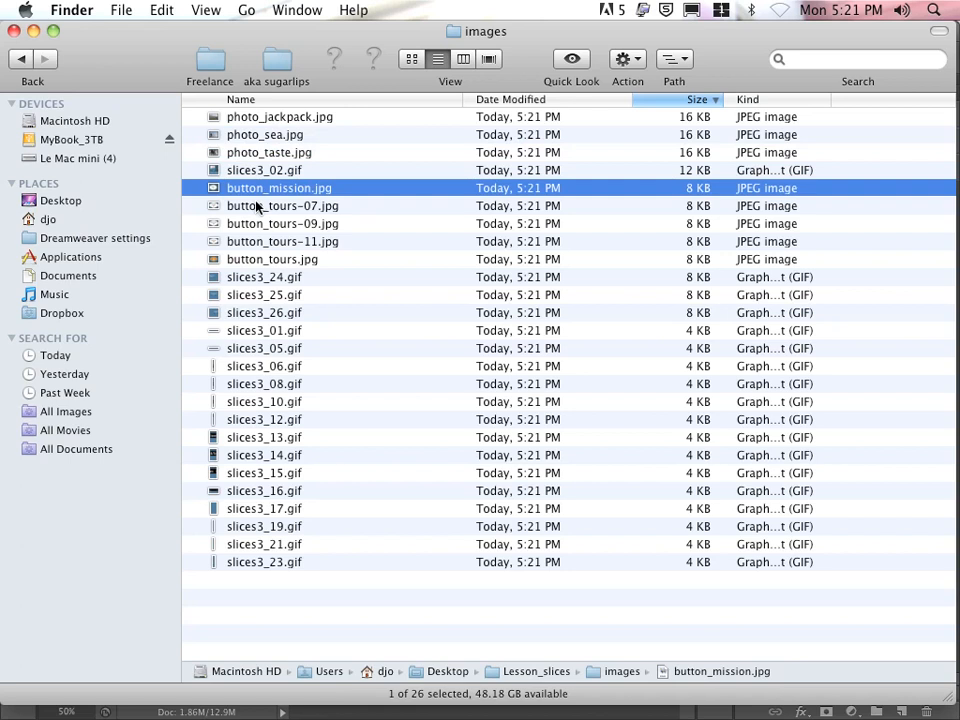
{"action": "left_click", "coordinate": [258, 316]}
{"action": "left_click", "coordinate": [255, 368]}
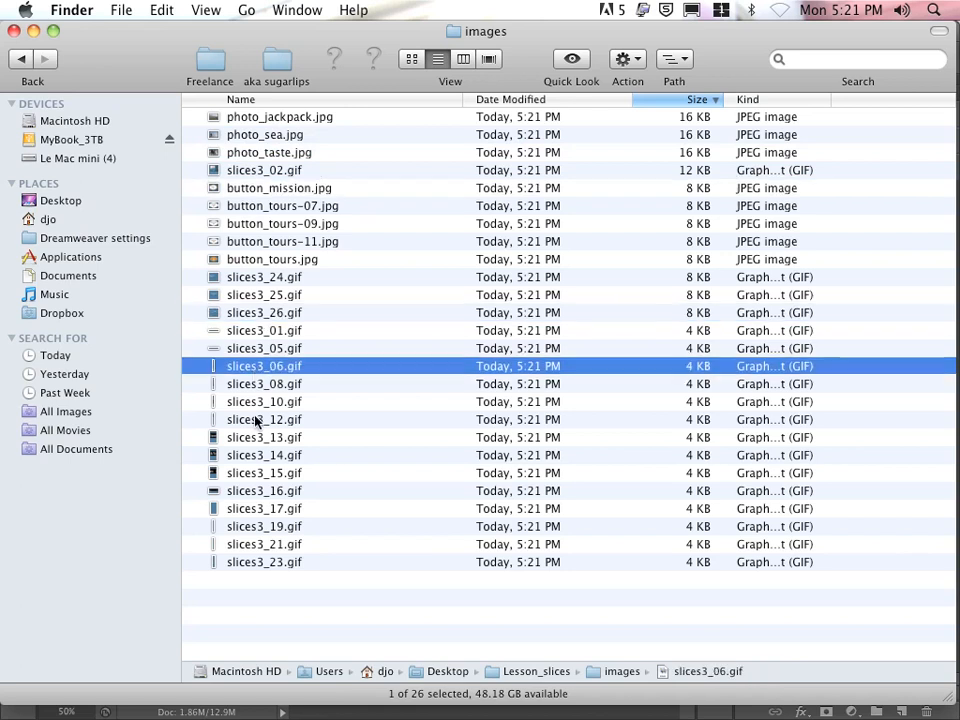
{"action": "left_click", "coordinate": [255, 420]}
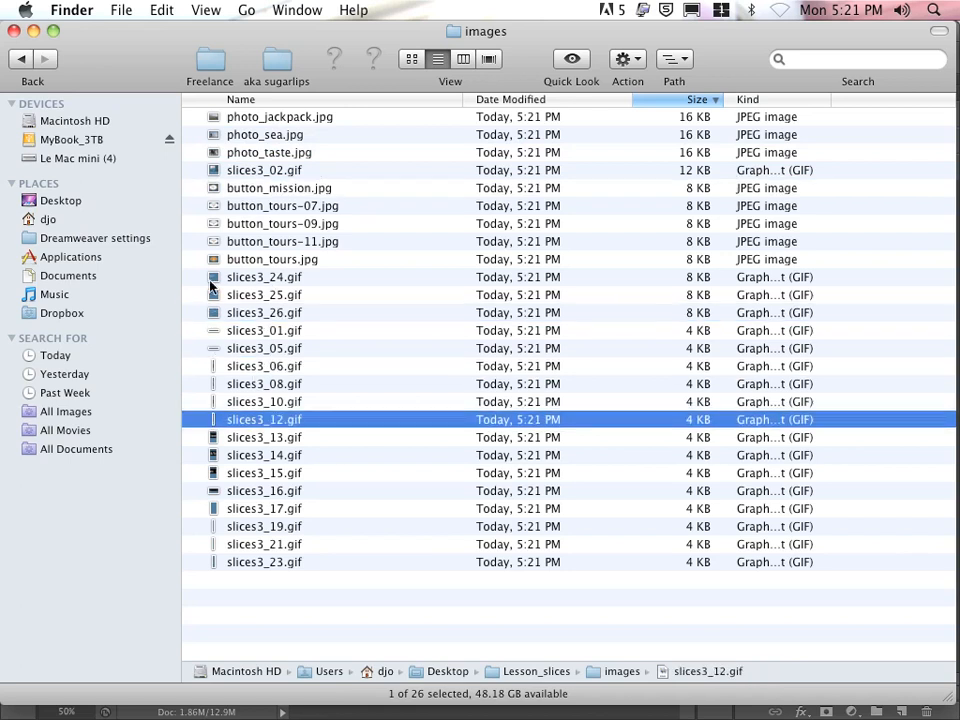
{"action": "left_click", "coordinate": [264, 261]}
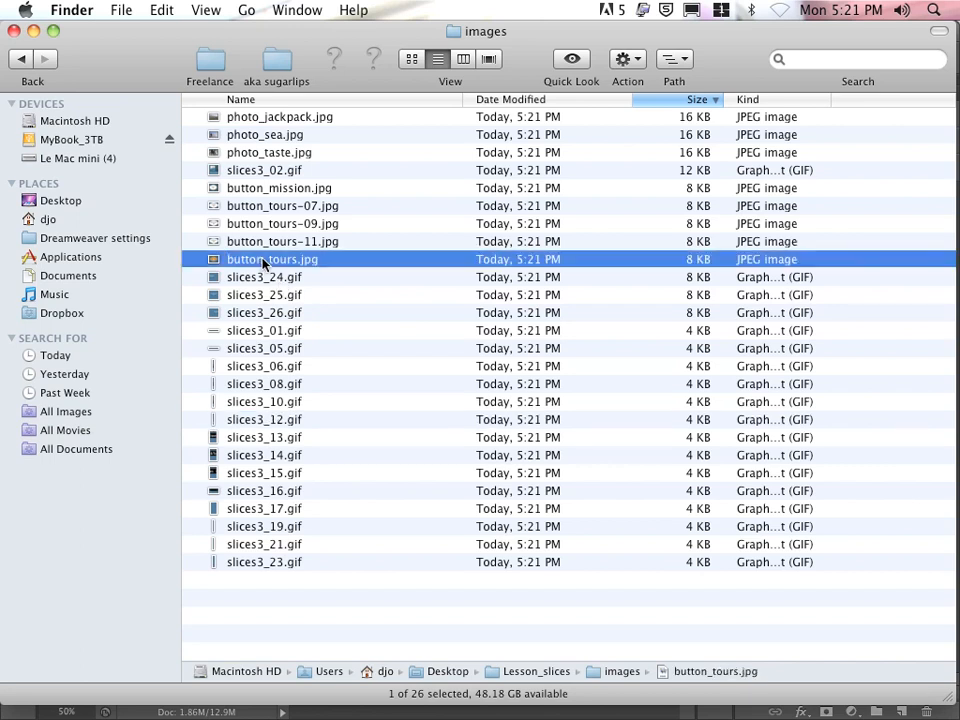
{"action": "key", "text": "cmd+Tab"}
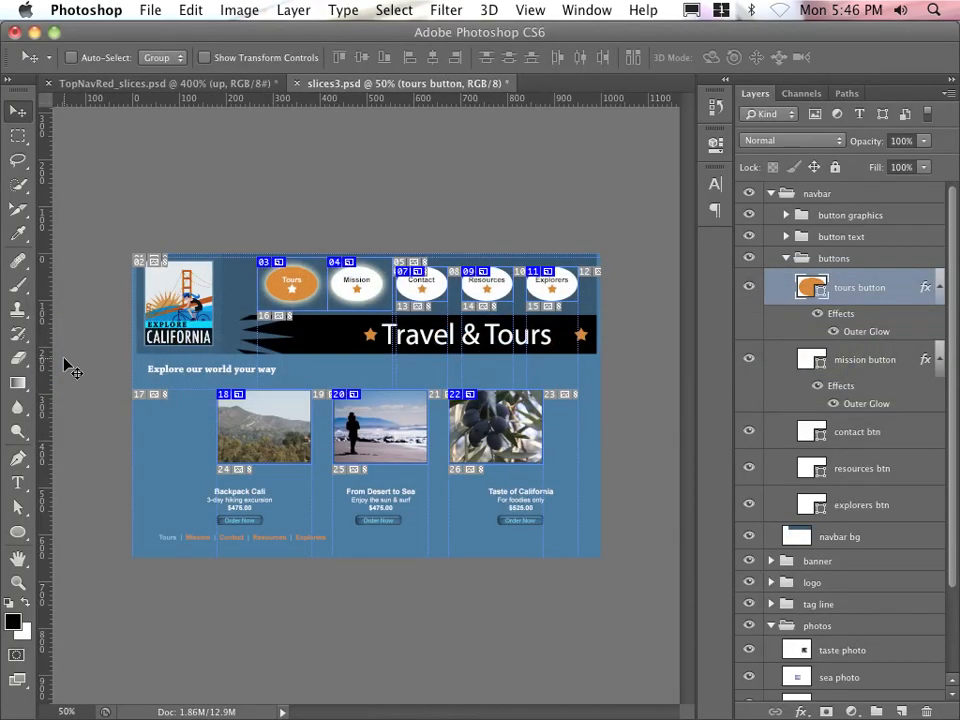